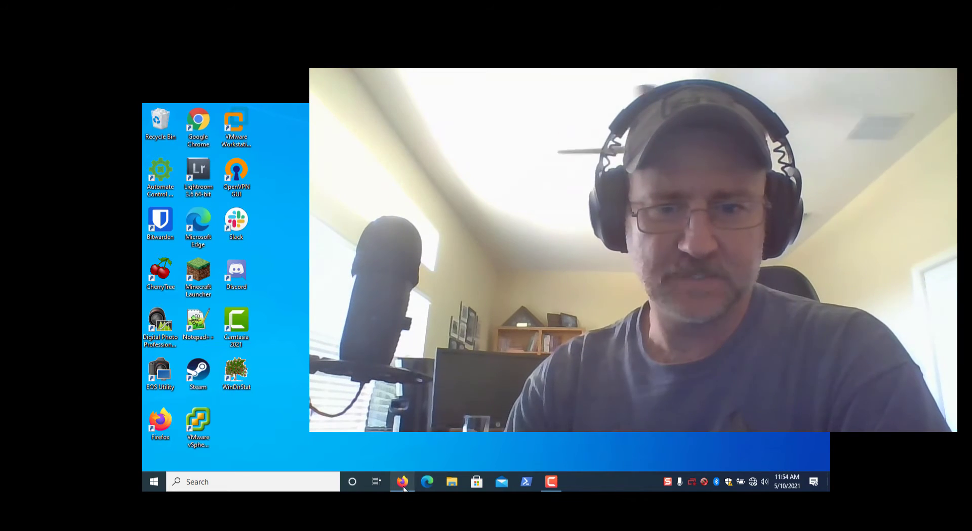
# - Bring the Firefox router window forward and keep reloading 192.168.1.1 until it responds
pyautogui.moveTo(406, 488)
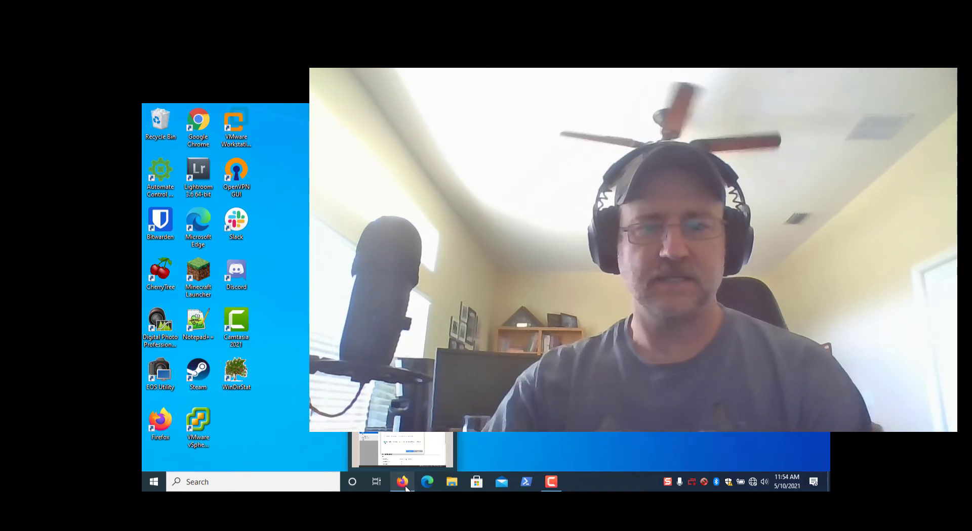
pyautogui.click(406, 488)
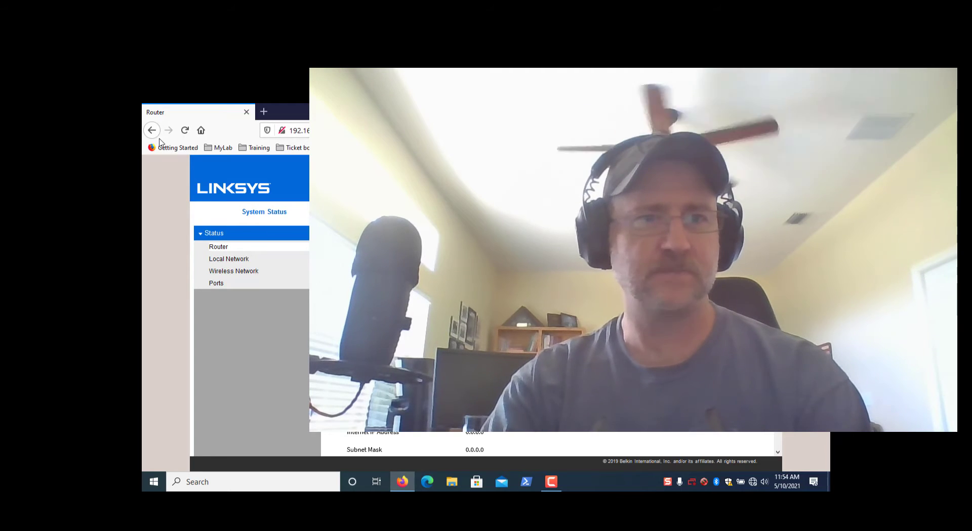
pyautogui.click(184, 131)
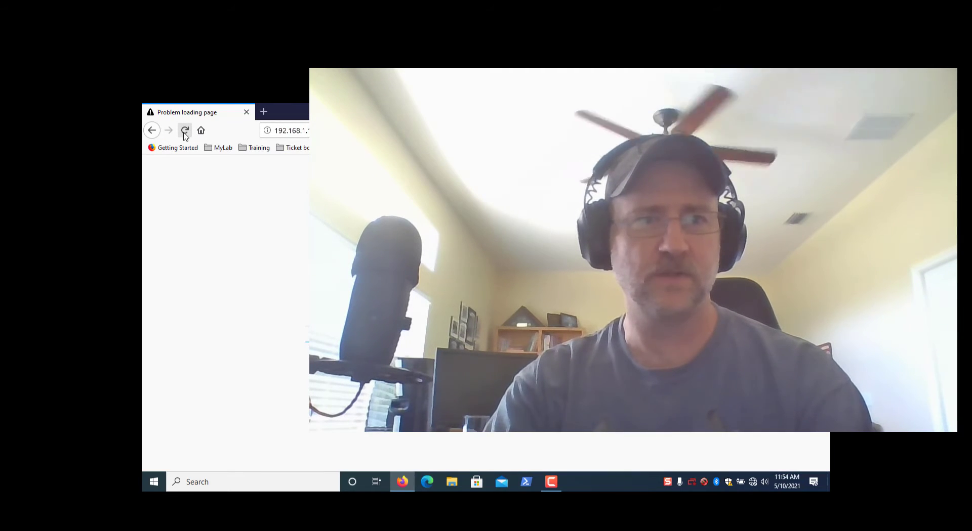
pyautogui.click(185, 131)
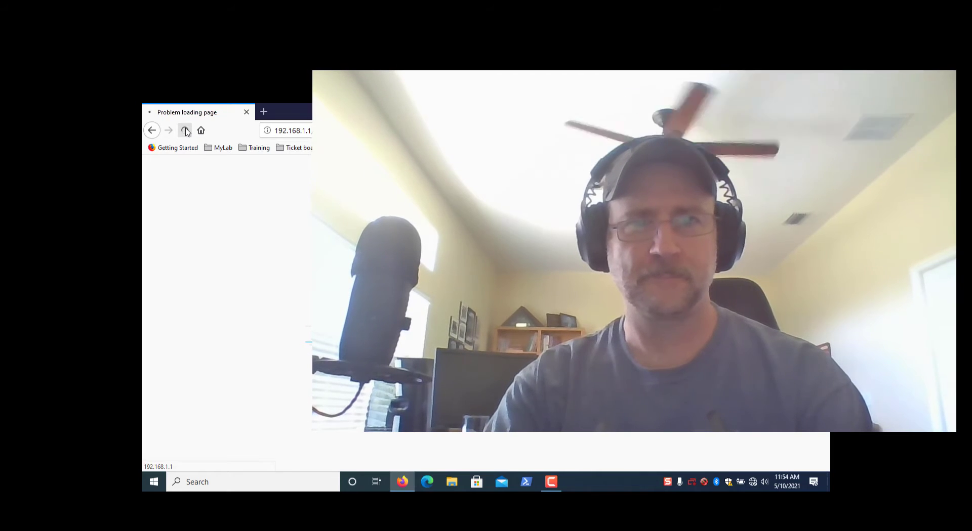
pyautogui.click(185, 131)
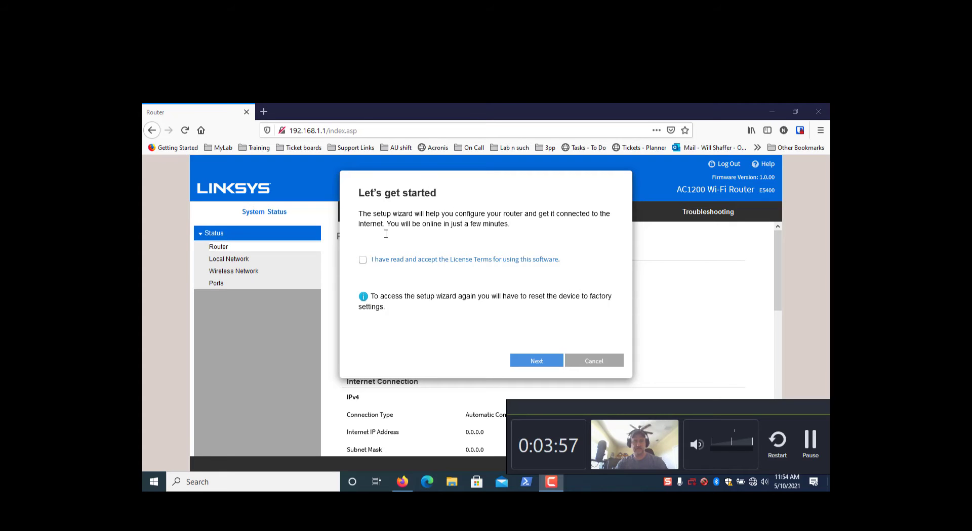
# - Accept the license and start the wizard, then exit the cable error, choose Do not set up, and close
pyautogui.click(362, 260)
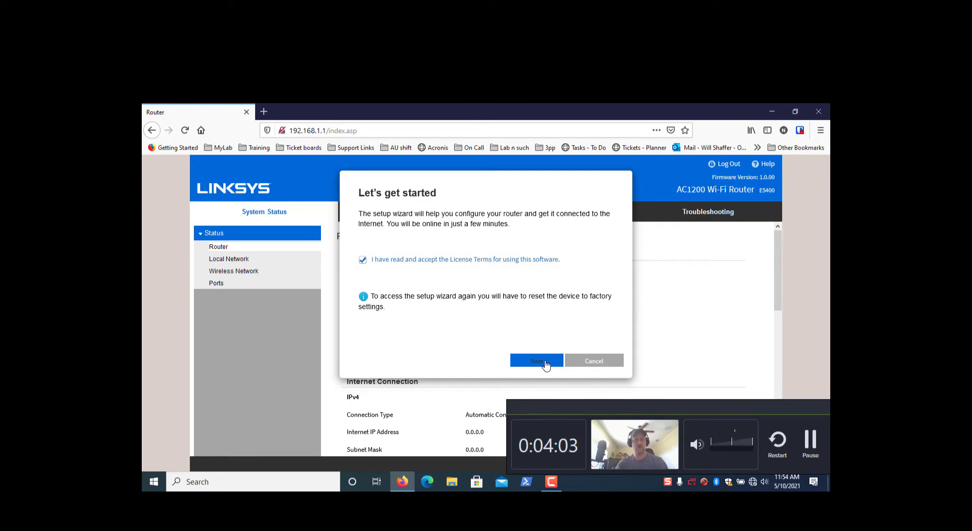
pyautogui.click(536, 361)
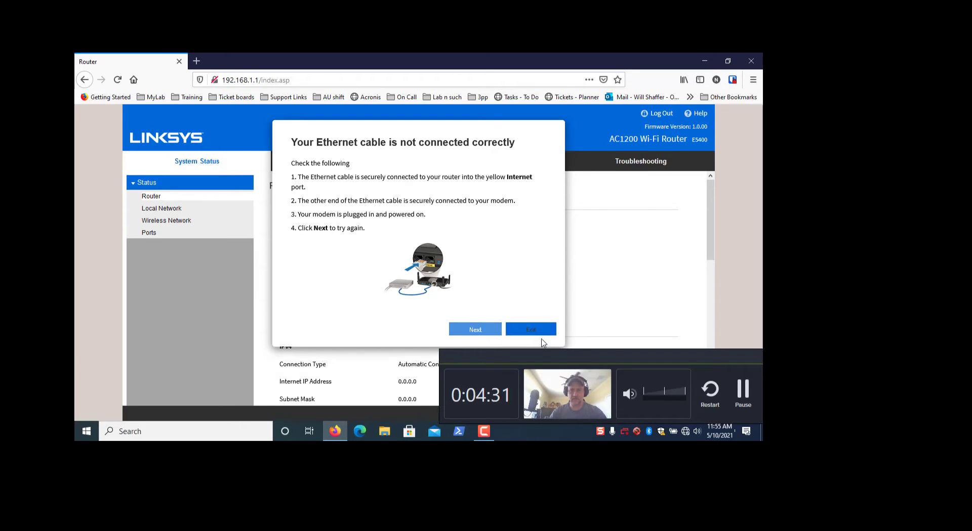
pyautogui.click(470, 330)
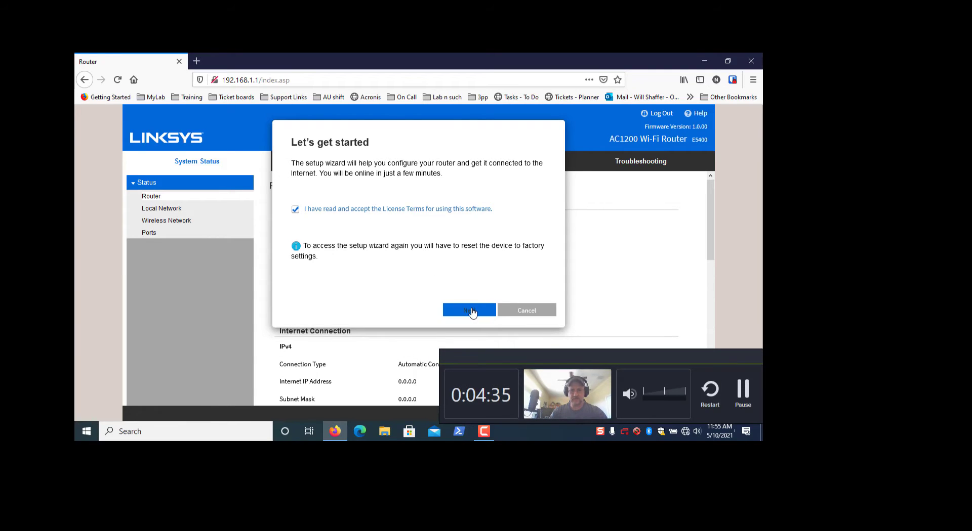
pyautogui.click(474, 310)
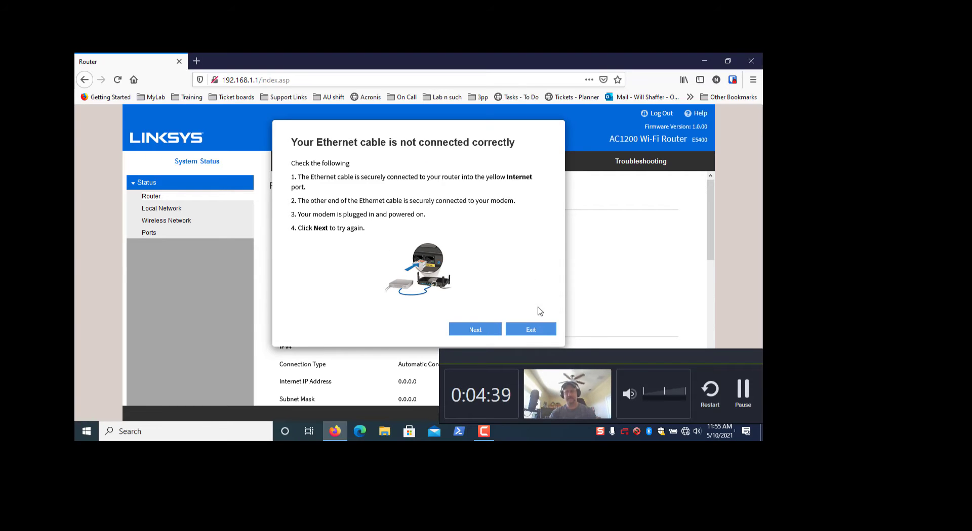
pyautogui.click(536, 335)
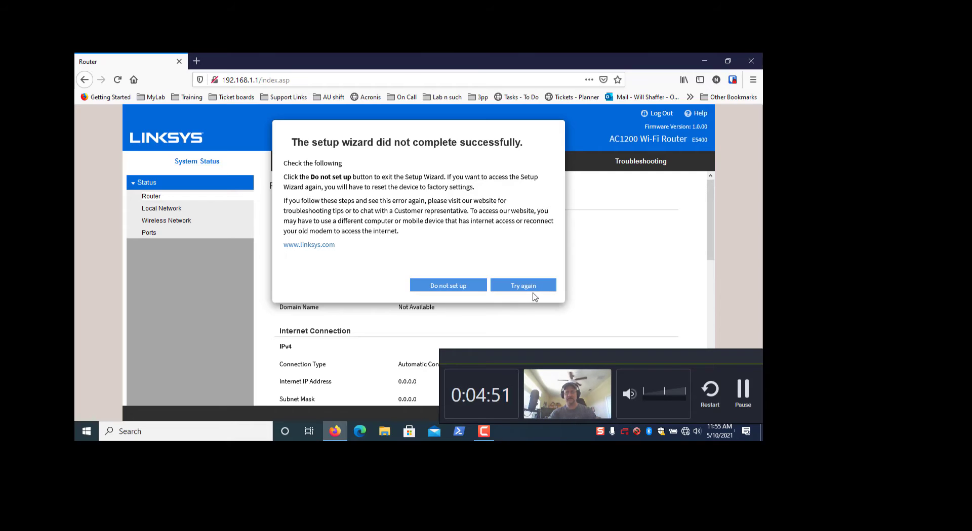
pyautogui.click(462, 290)
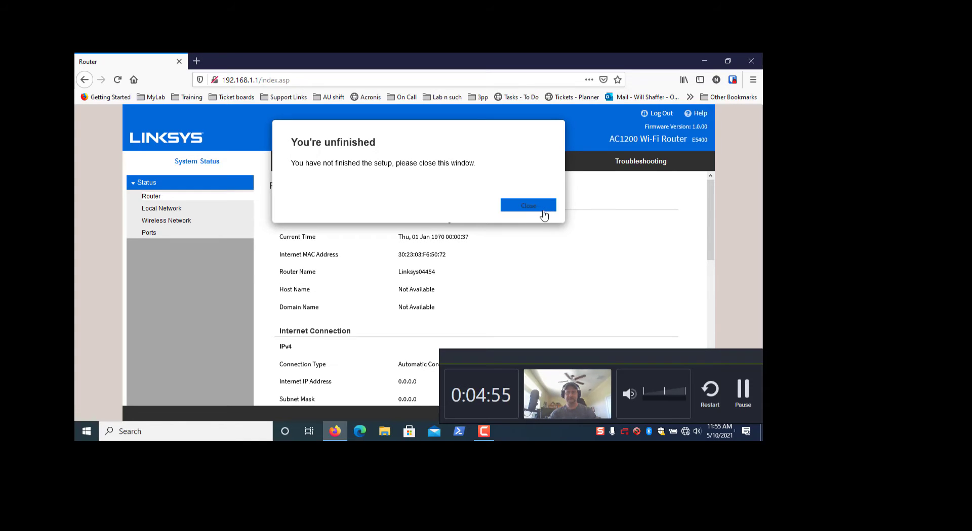
pyautogui.click(537, 211)
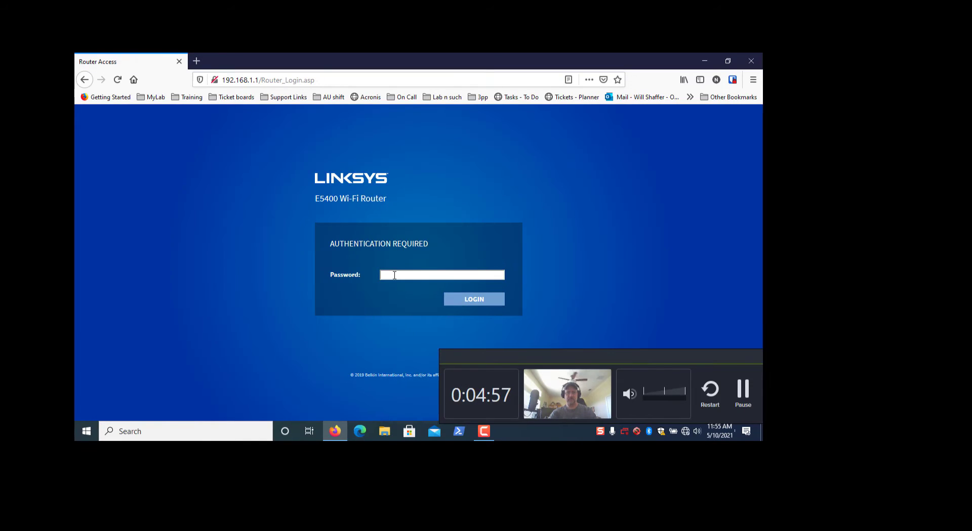
# - Log in to the router with the admin password
pyautogui.click(393, 275)
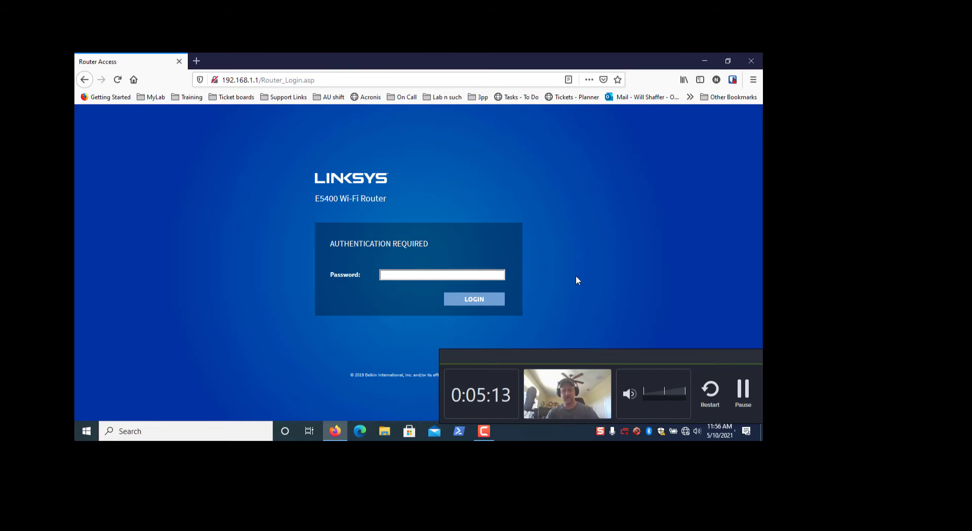
pyautogui.write('*')
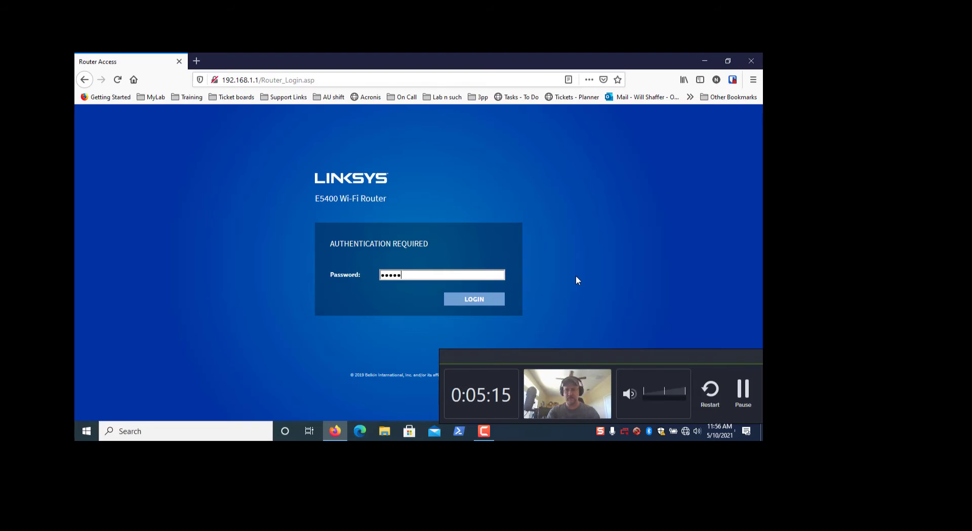
pyautogui.press('Return')
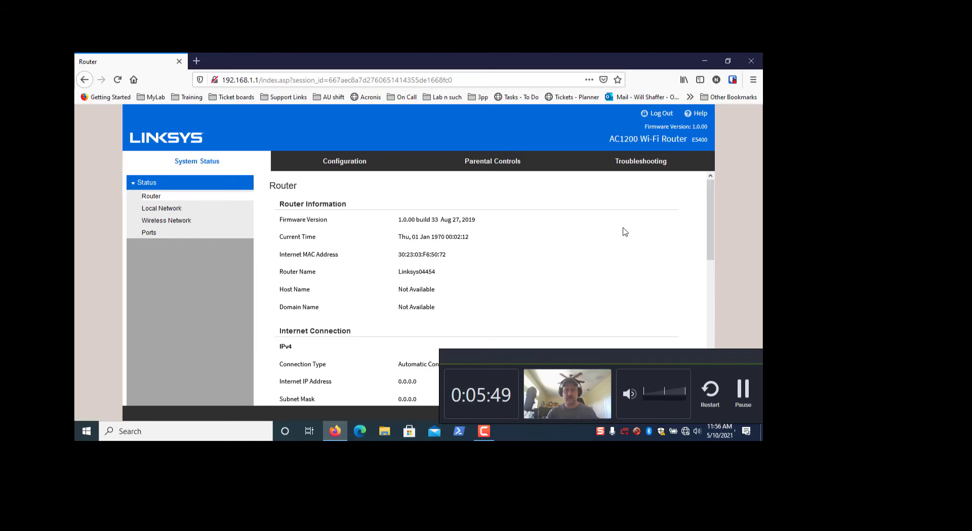
# - Look through Configuration's Local Network and Security pages, then go to Administration's Language page
pyautogui.click(347, 163)
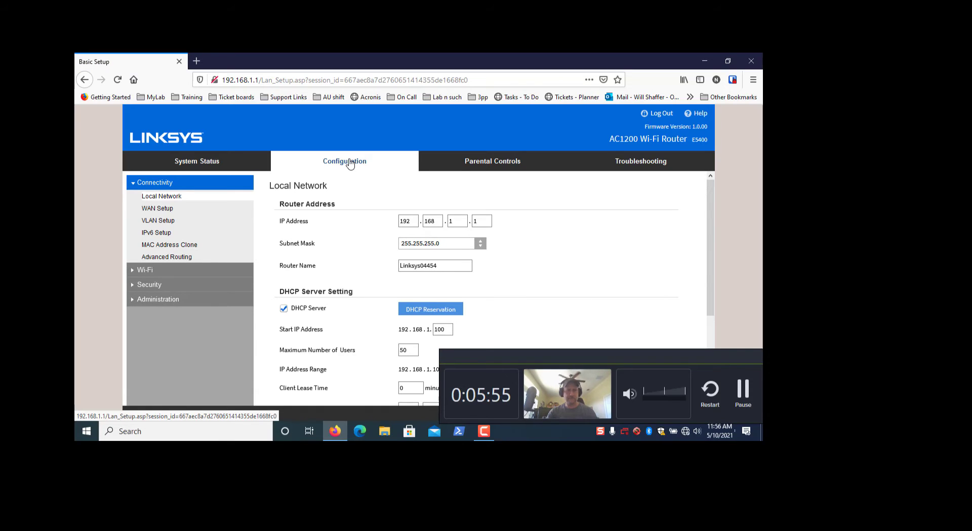
pyautogui.click(179, 200)
pyautogui.scroll(-3, 553, 269)
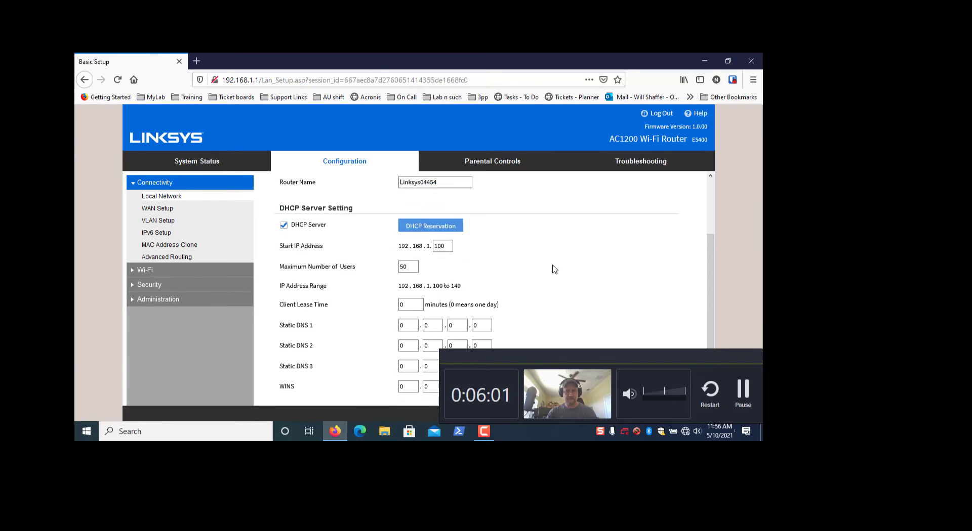
pyautogui.scroll(1, 554, 269)
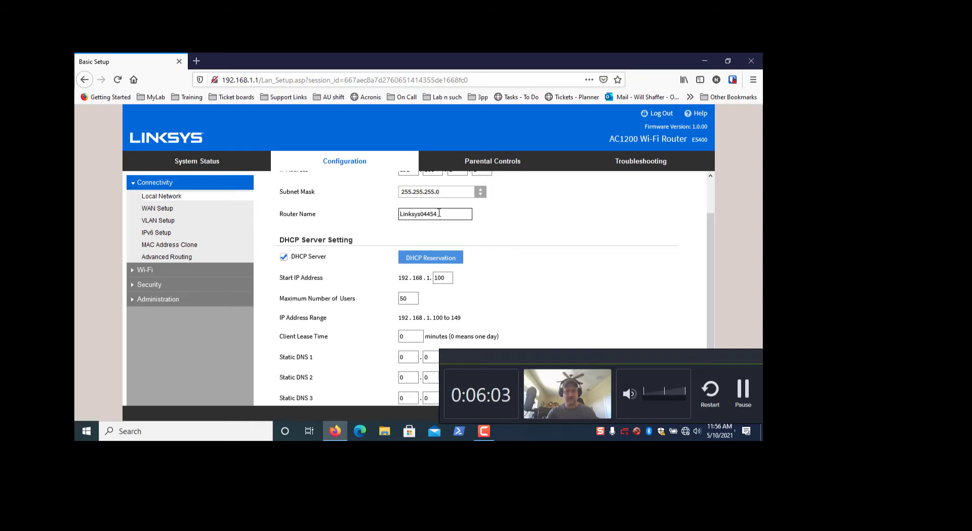
pyautogui.scroll(1, 500, 221)
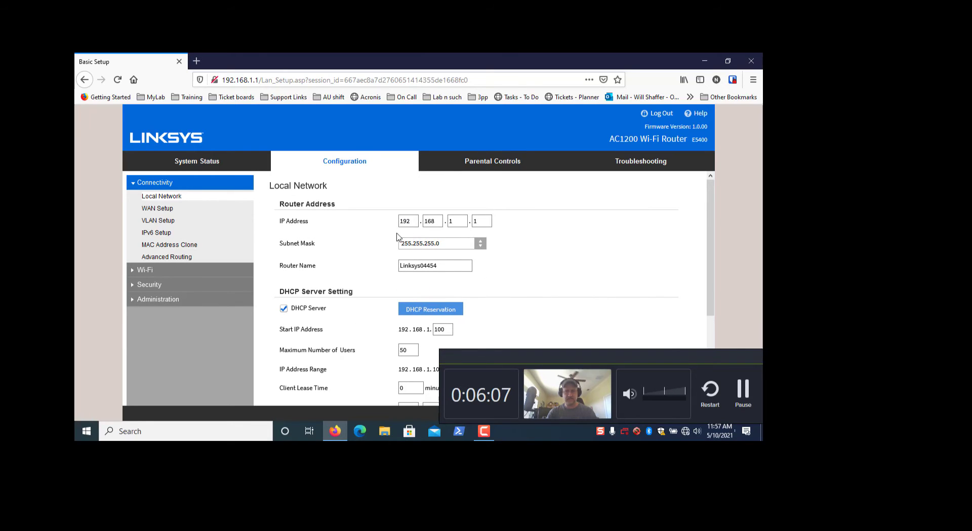
pyautogui.scroll(-3, 567, 245)
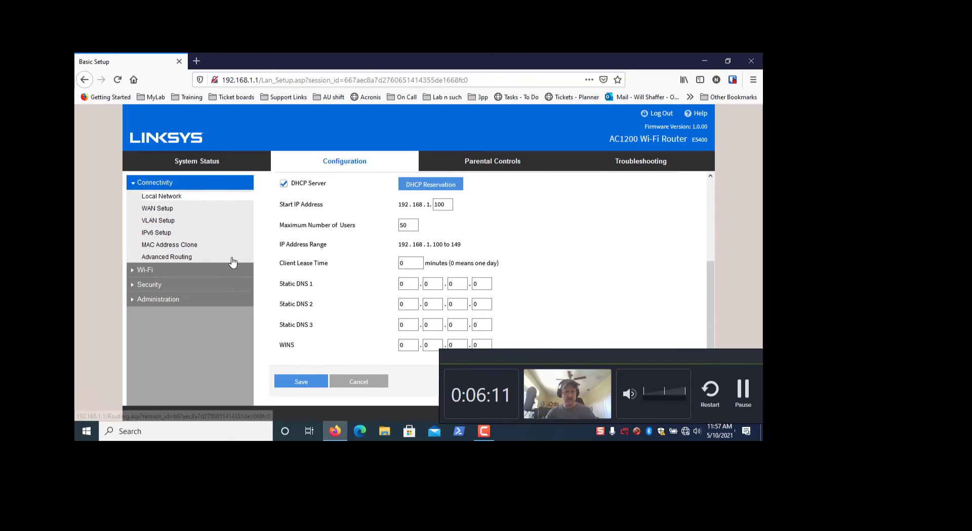
pyautogui.click(193, 287)
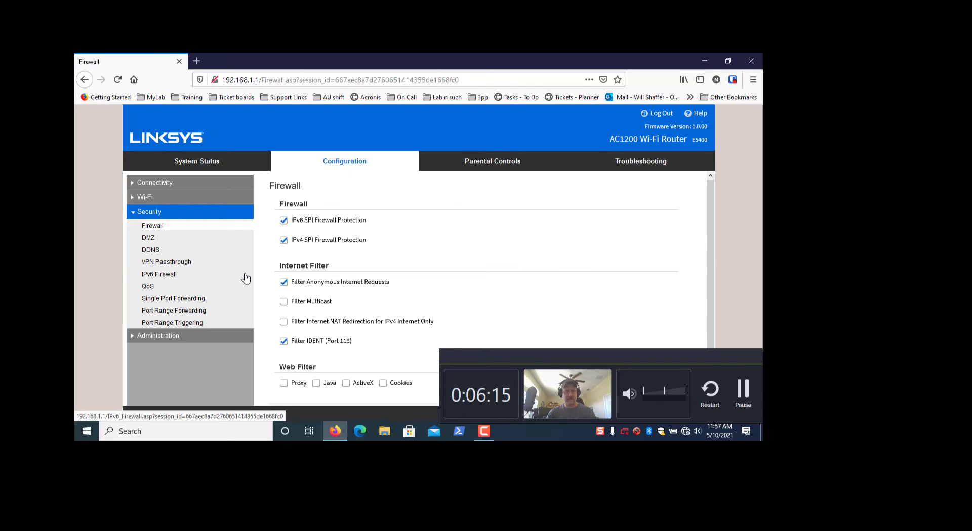
pyautogui.click(163, 338)
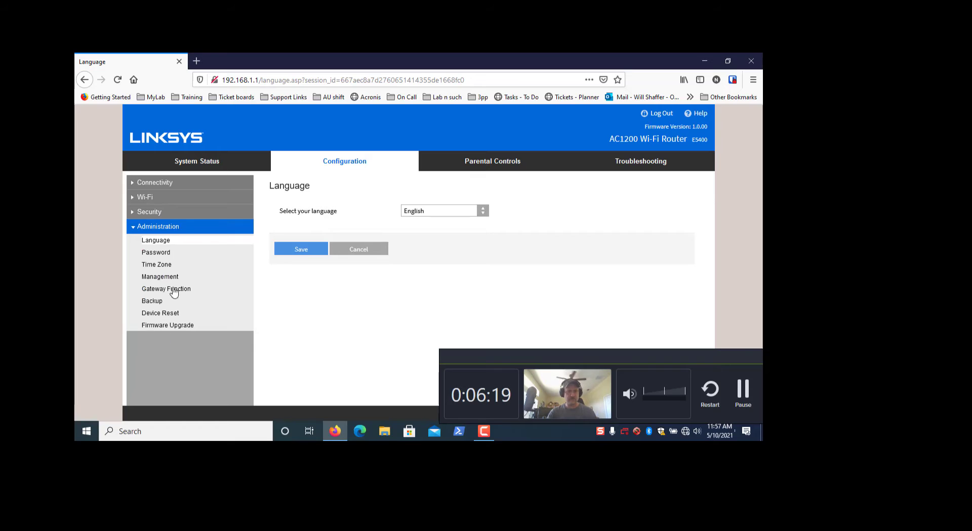
# - Enter and confirm a new Router Password on the Administration Password page and save it
pyautogui.click(156, 252)
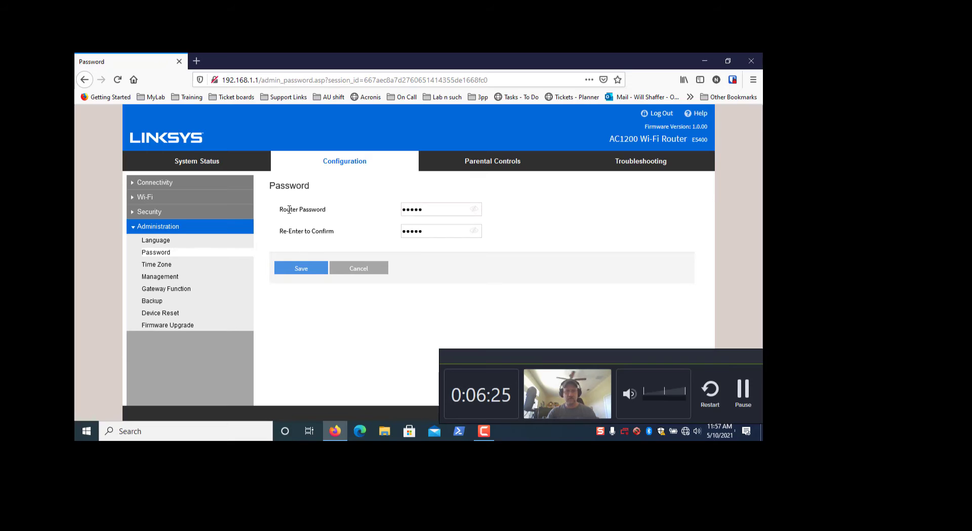
pyautogui.doubleClick(431, 209)
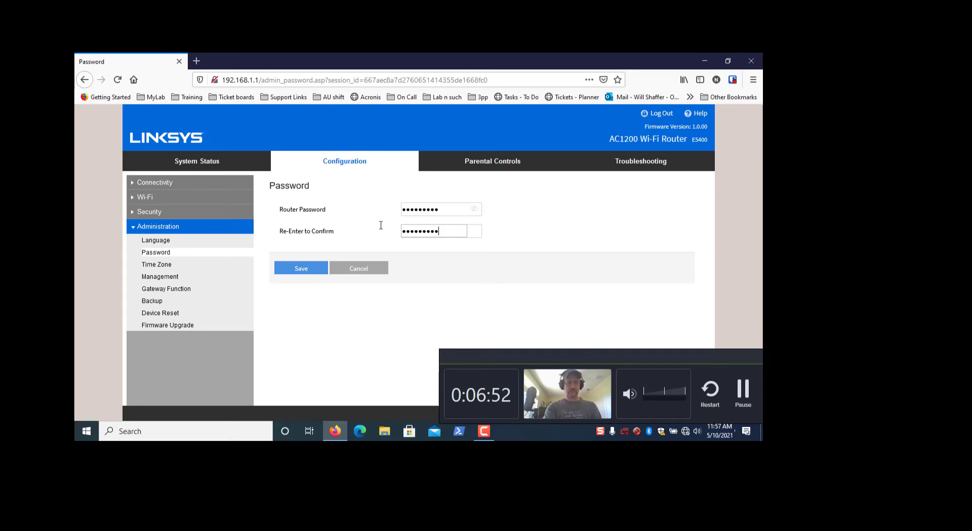
pyautogui.write('•')
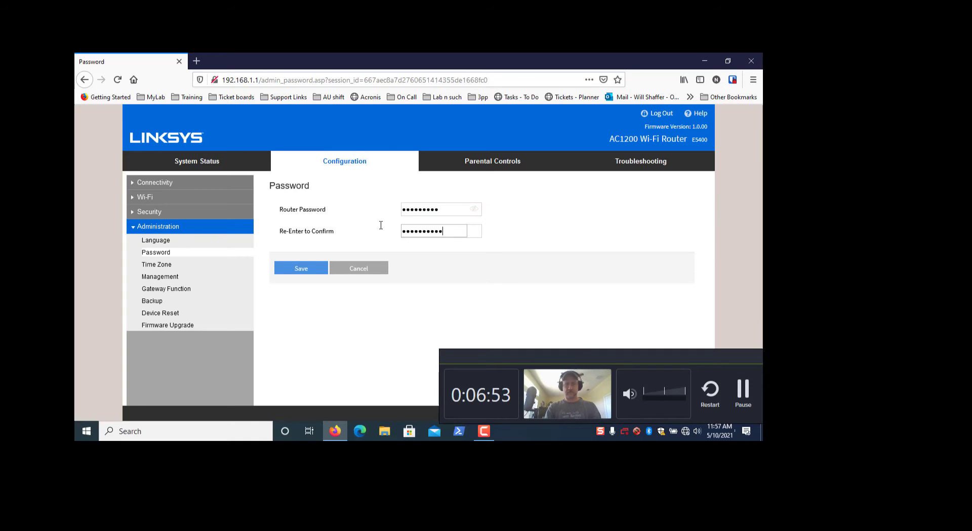
pyautogui.press('BackSpace')
pyautogui.press('BackSpace')
pyautogui.press('BackSpace')
pyautogui.press('BackSpace')
pyautogui.press('BackSpace')
pyautogui.press('BackSpace')
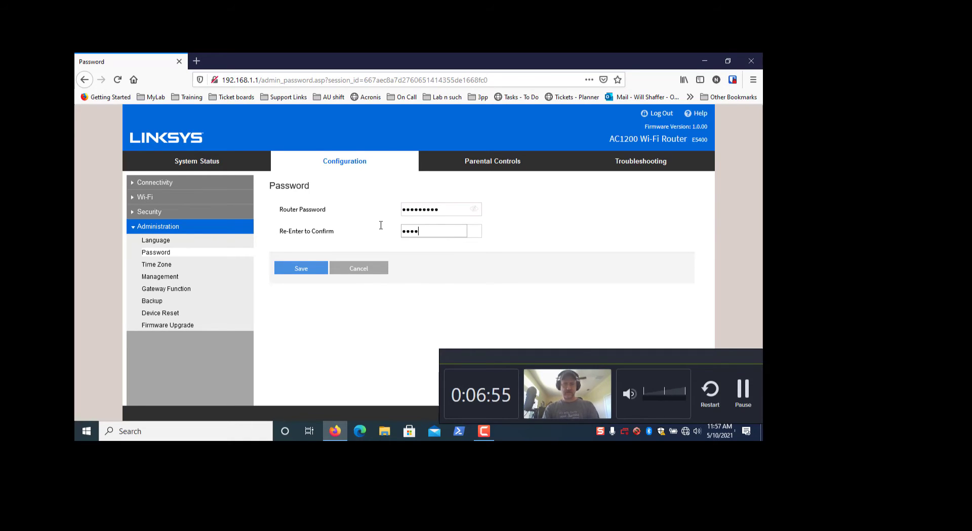
pyautogui.write('•')
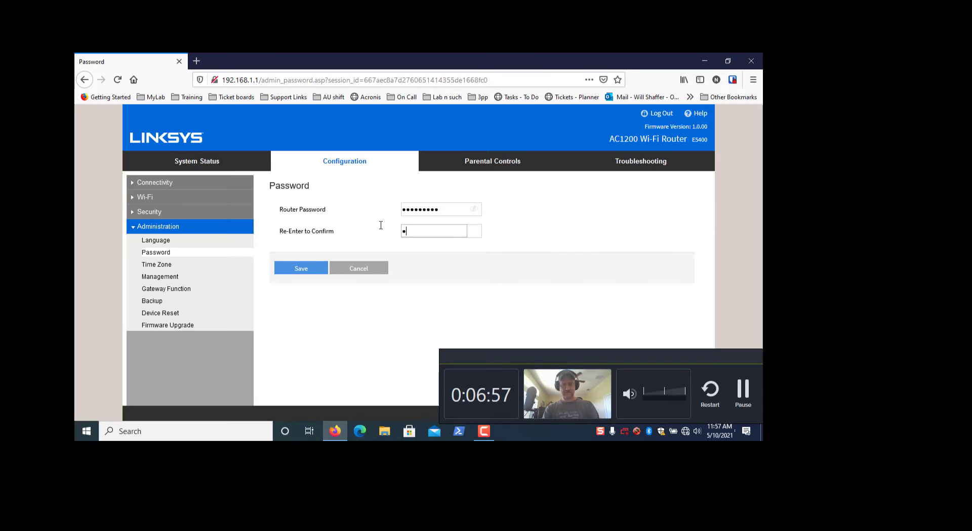
pyautogui.write('•••••••')
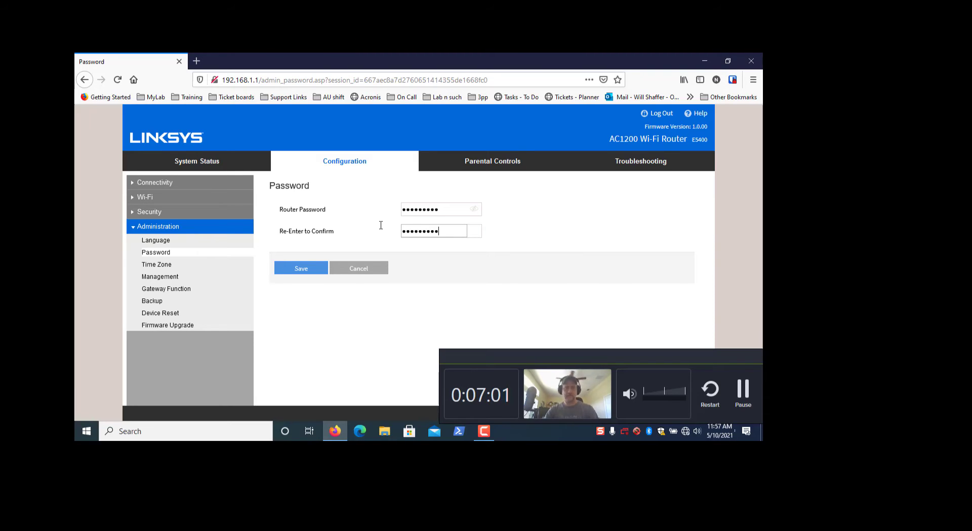
pyautogui.click(306, 271)
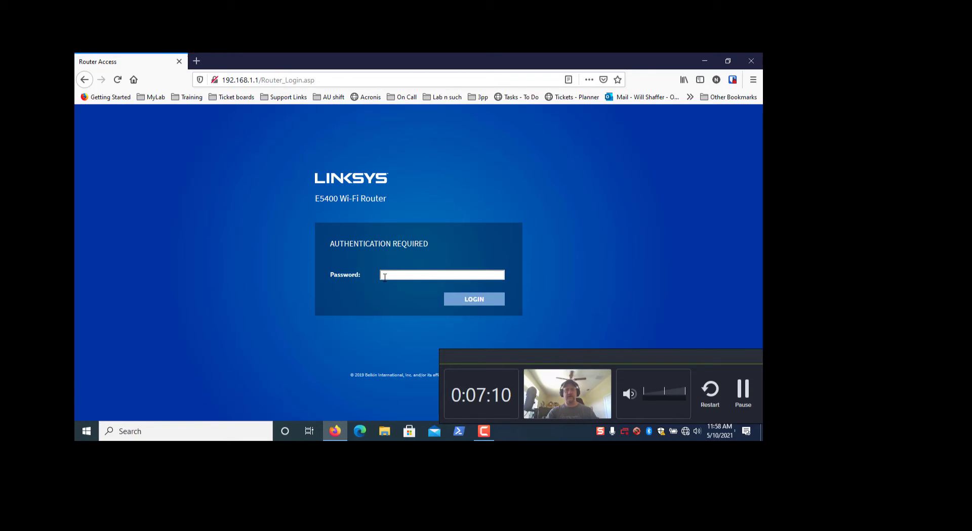
# - Log back in to the router using the new admin password
pyautogui.click(389, 274)
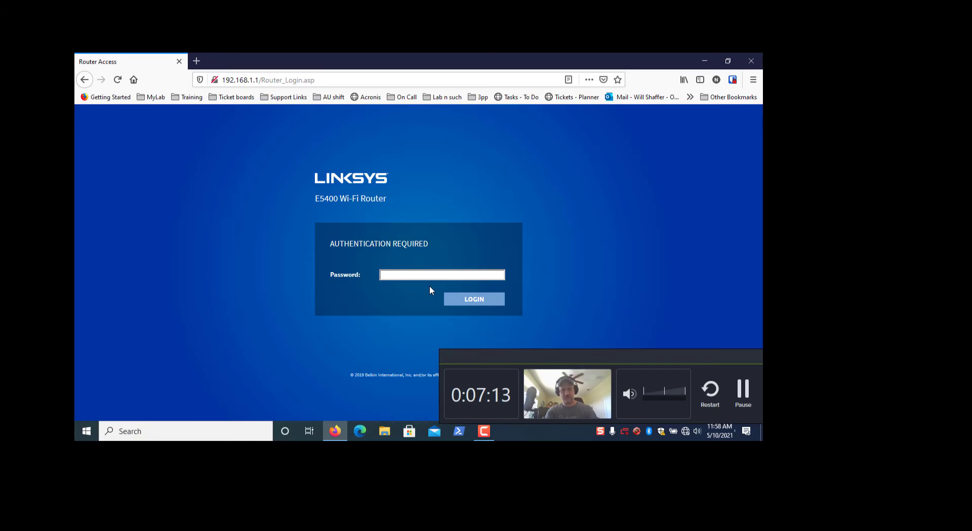
pyautogui.write('••••')
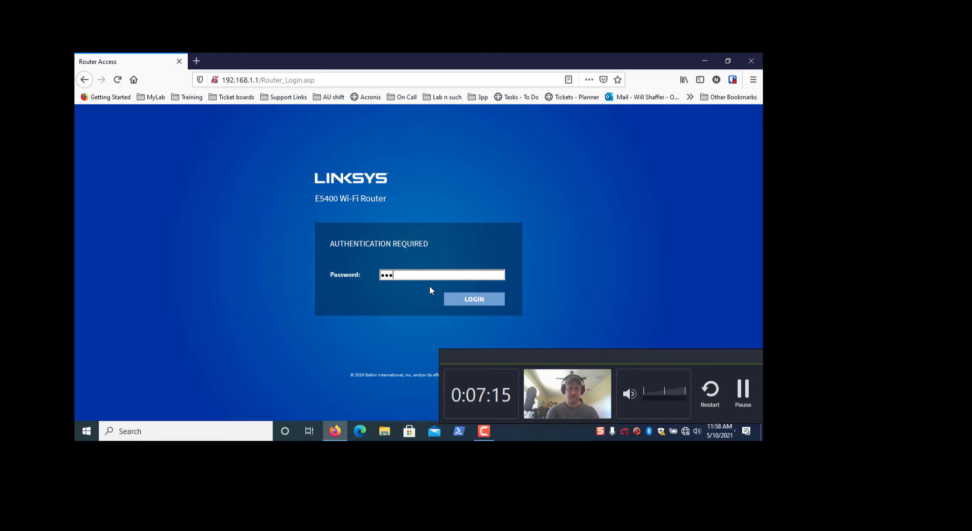
pyautogui.write('••')
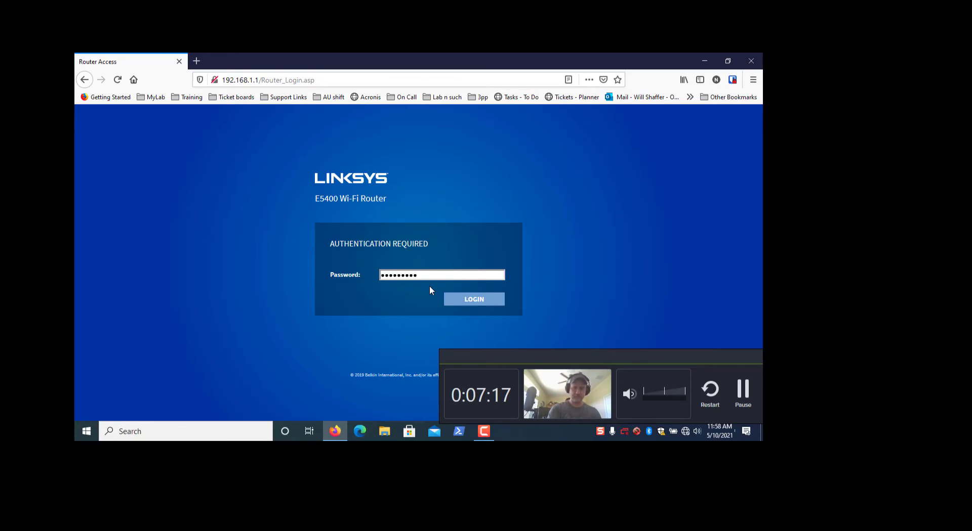
pyautogui.press('Return')
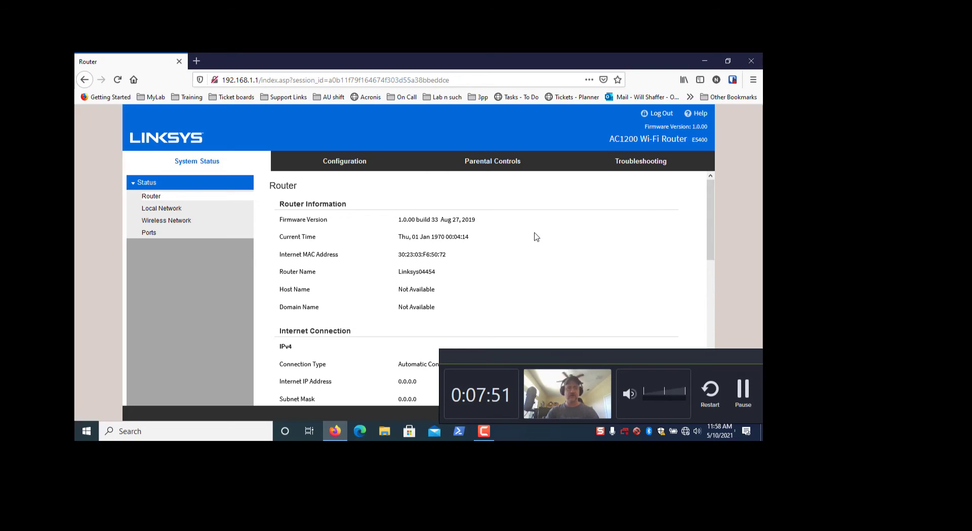
# - Review the Wireless Network status, highlighting the 5 GHz name and channel and the 2.4 GHz section
pyautogui.click(164, 223)
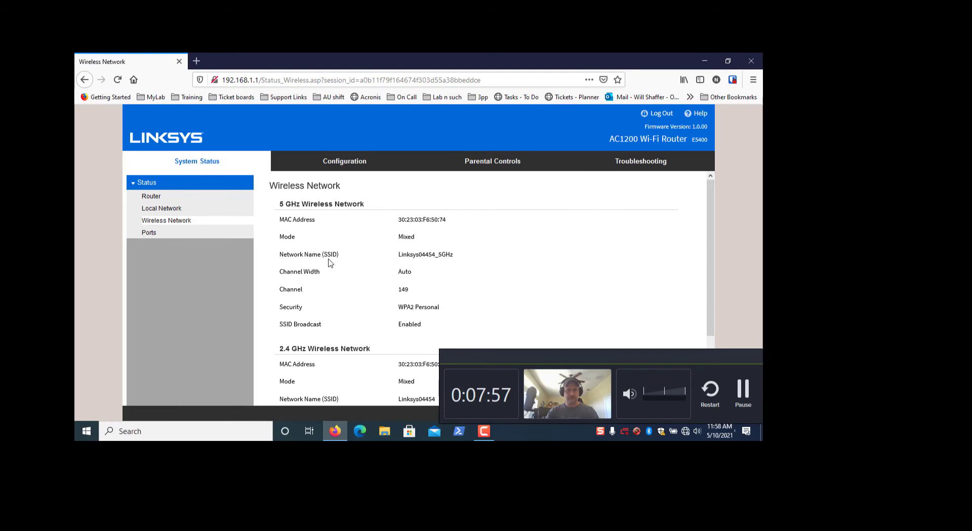
pyautogui.moveTo(279, 256); pyautogui.dragTo(470, 258)
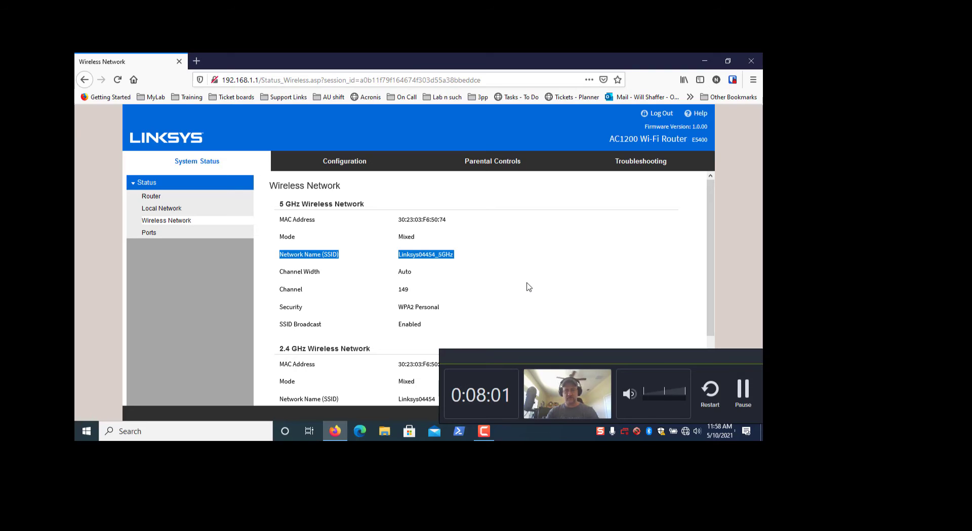
pyautogui.tripleClick(499, 286)
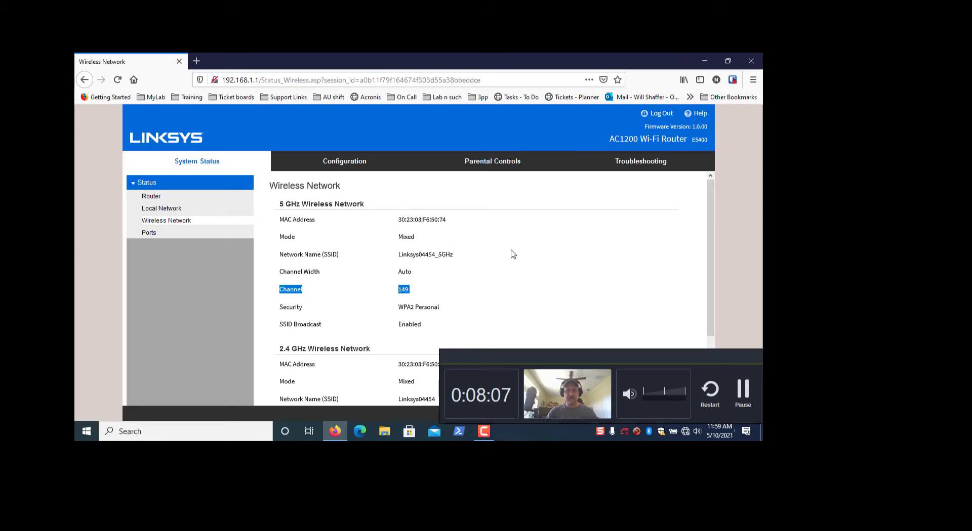
pyautogui.scroll(-3, 512, 254)
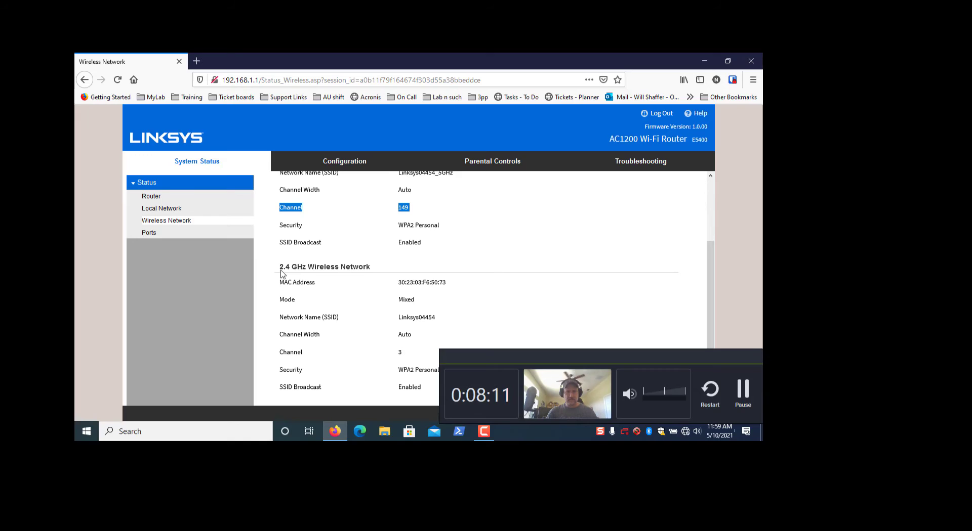
pyautogui.moveTo(279, 264); pyautogui.dragTo(372, 269)
pyautogui.scroll(3, 481, 301)
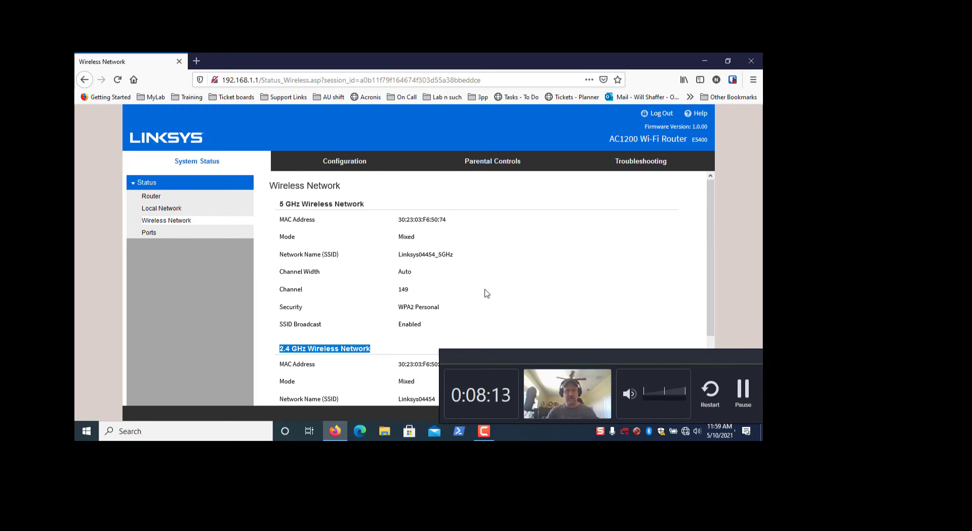
pyautogui.scroll(-3, 481, 254)
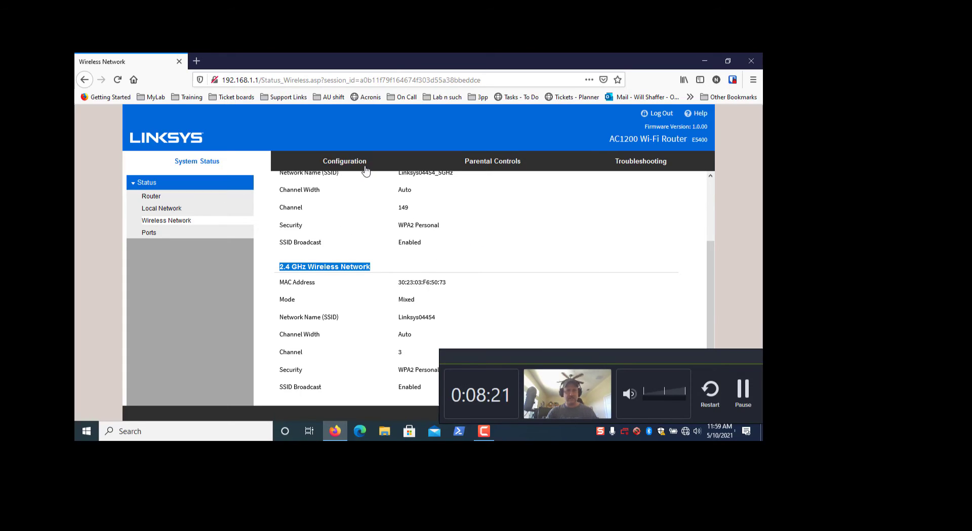
pyautogui.click(344, 166)
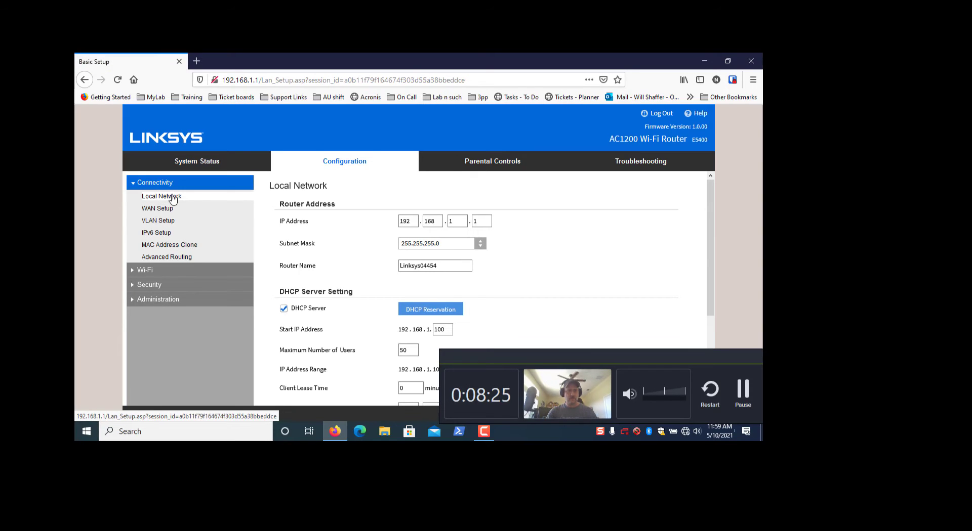
# - Go to Wi-Fi > Wireless Security in the configuration menu
pyautogui.click(144, 271)
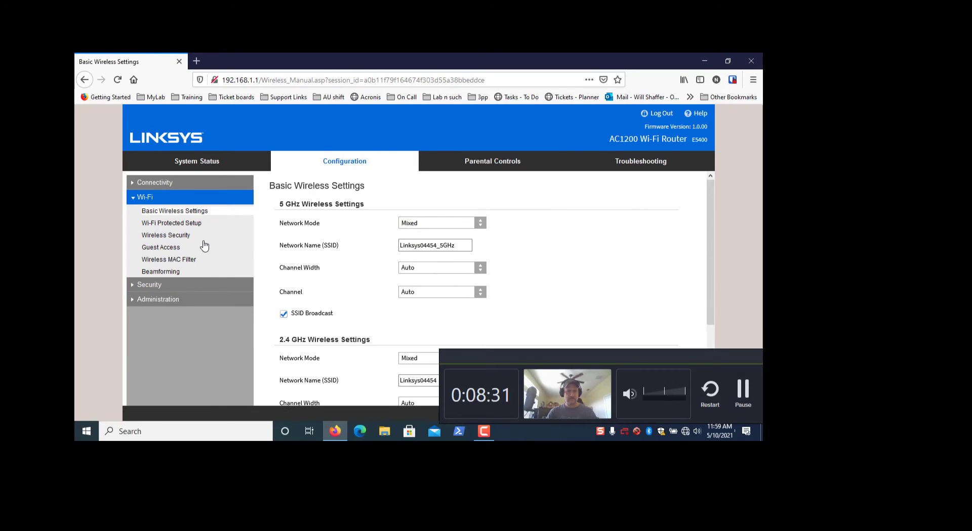
pyautogui.click(168, 237)
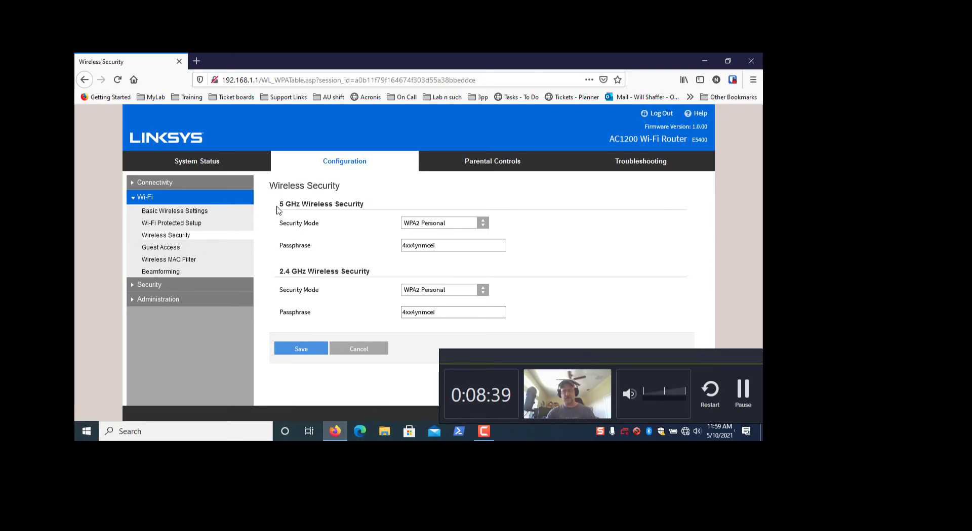
# - Overwrite the 5 GHz and 2.4 GHz WPA2 Personal passphrase fields with the new passphrase and save
pyautogui.moveTo(278, 206); pyautogui.dragTo(322, 223)
pyautogui.click(280, 277)
pyautogui.moveTo(279, 277); pyautogui.dragTo(358, 278)
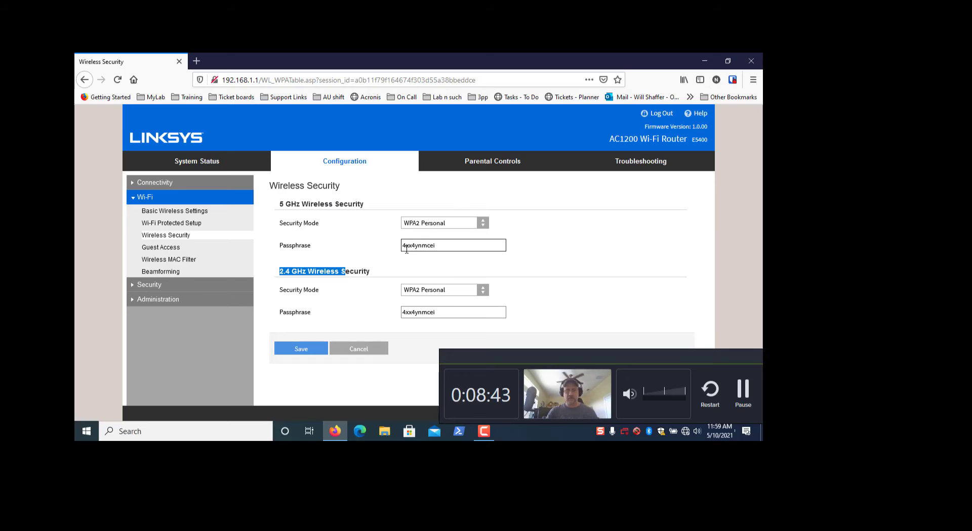
pyautogui.moveTo(441, 246); pyautogui.dragTo(381, 256)
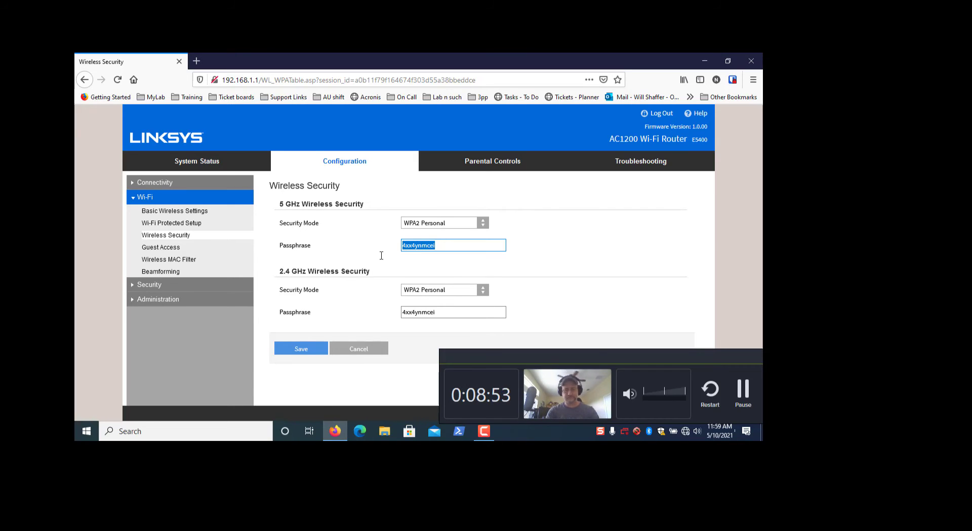
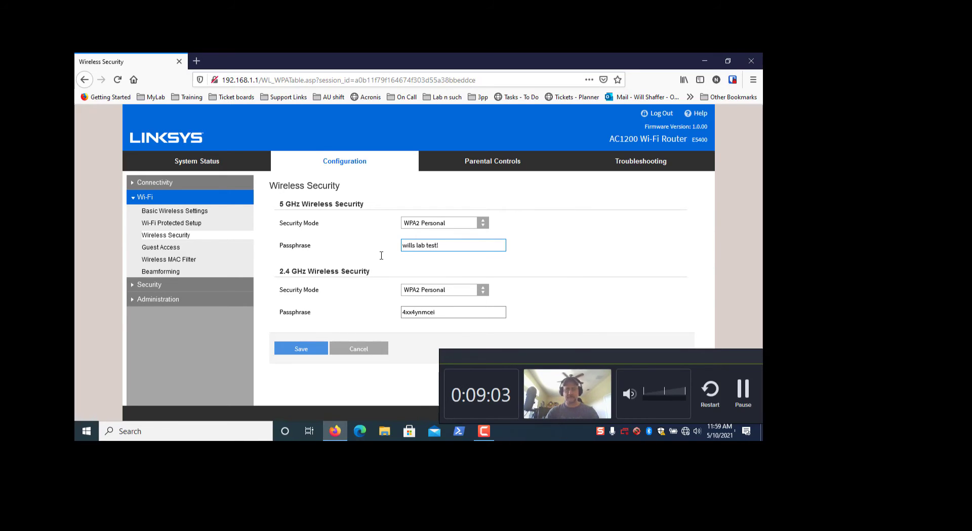
pyautogui.moveTo(450, 313); pyautogui.dragTo(360, 301)
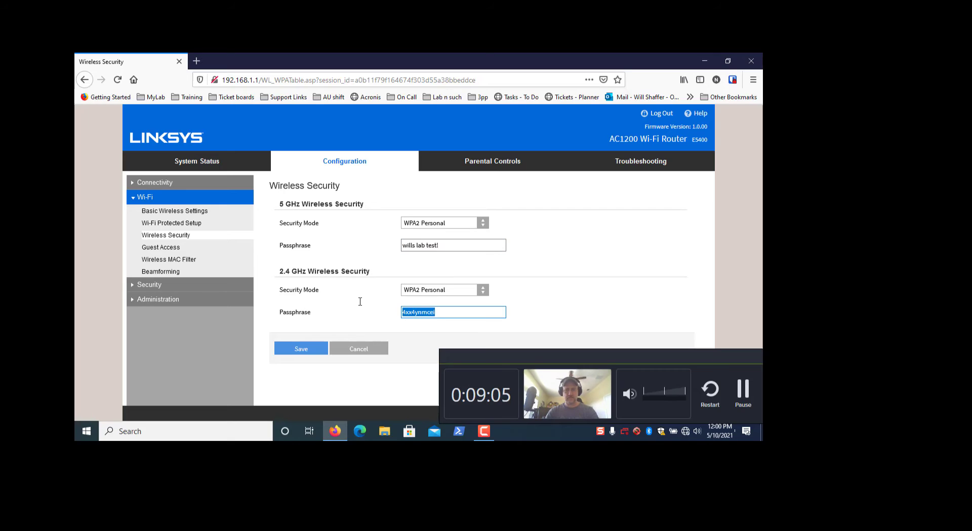
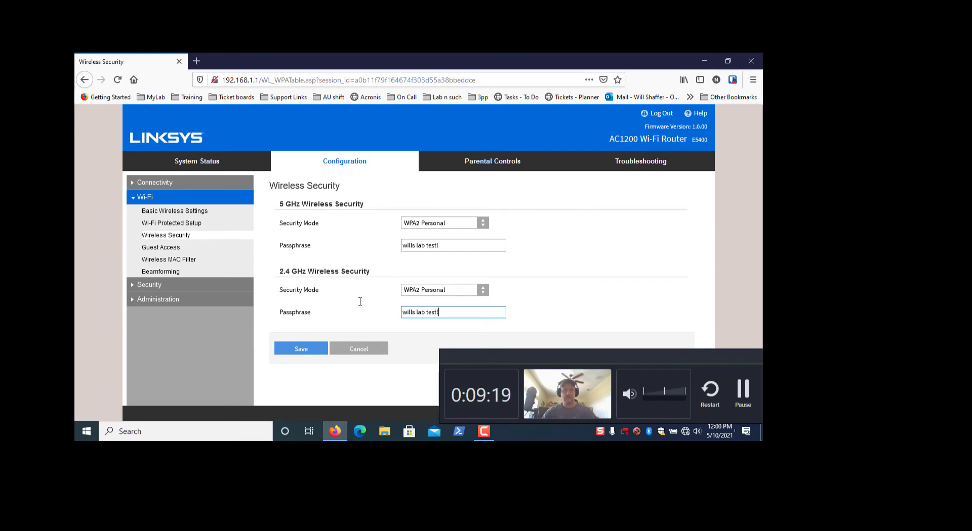
pyautogui.click(299, 348)
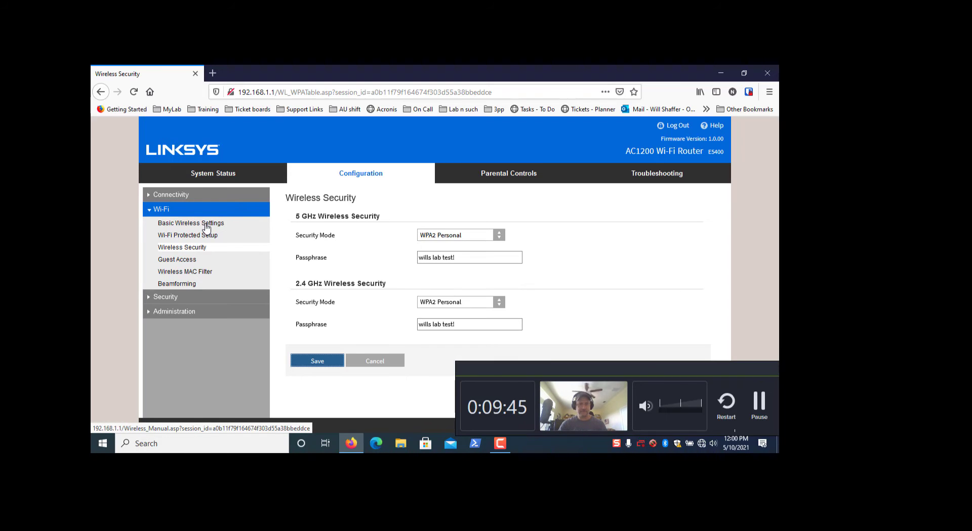
# - On Basic Wireless Settings, replace the 5 GHz network name with 'wills lab wifi'
pyautogui.click(206, 228)
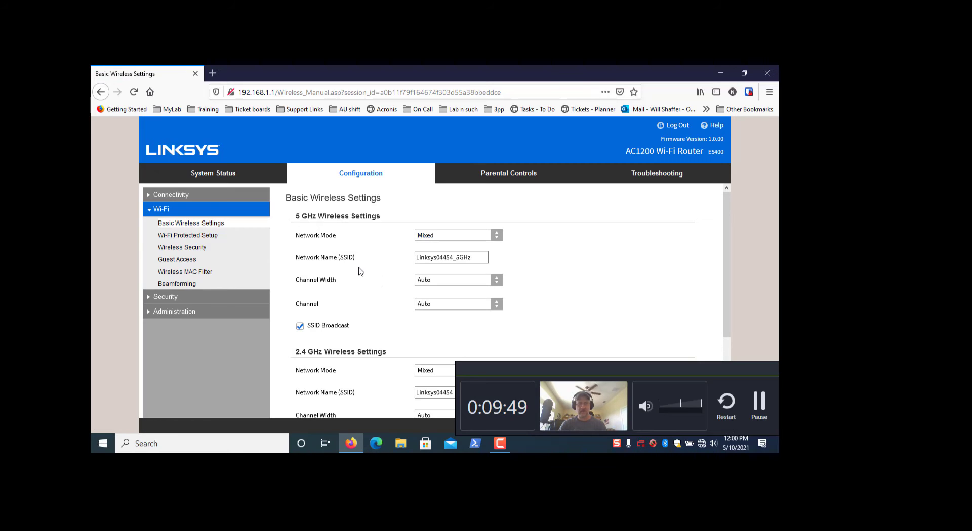
pyautogui.moveTo(297, 264); pyautogui.dragTo(402, 264)
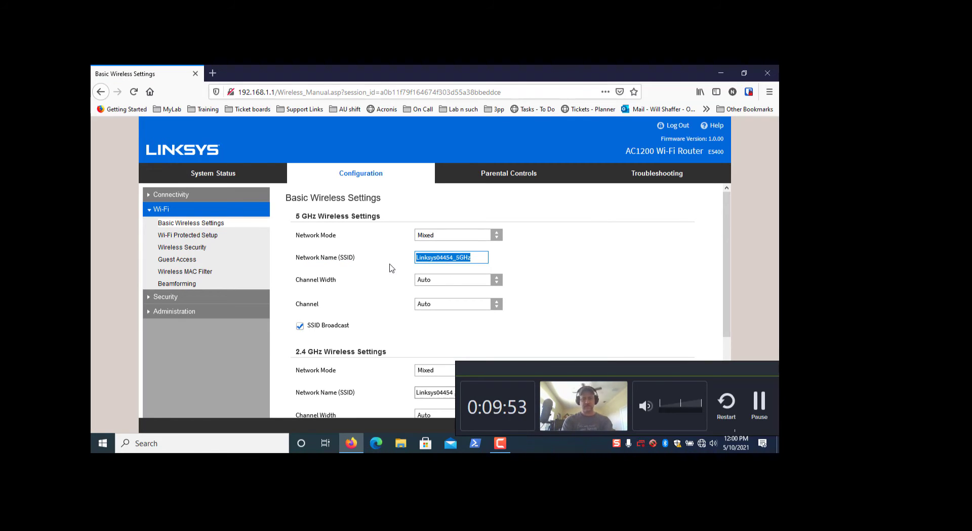
pyautogui.write('wills lab')
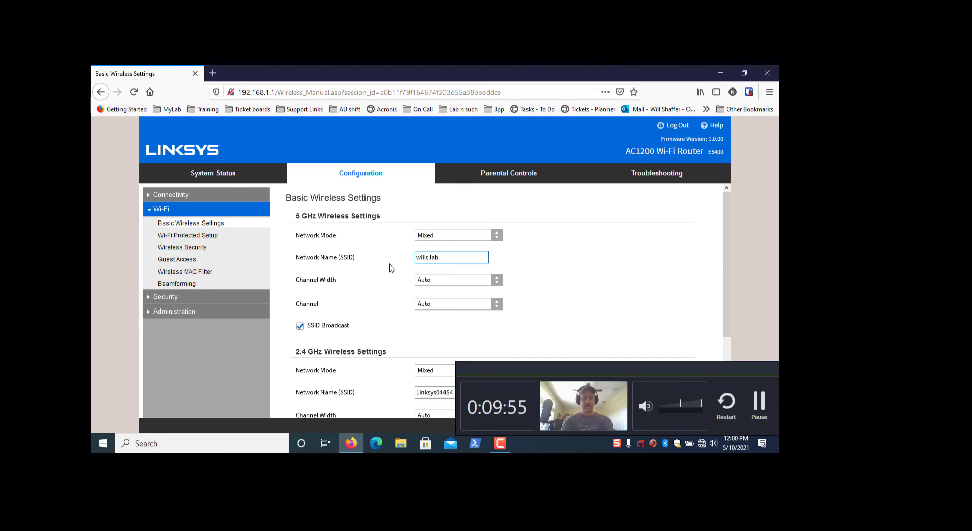
pyautogui.write(' wifi')
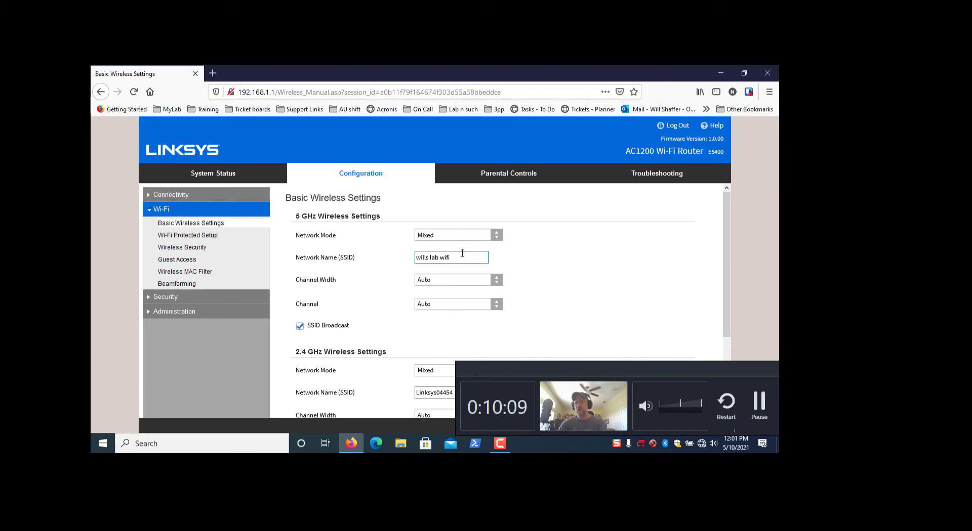
# - Edit the 5 GHz SSID text until it reads 'lab wifi 5'
pyautogui.moveTo(428, 258); pyautogui.dragTo(384, 265)
pyautogui.click(467, 258)
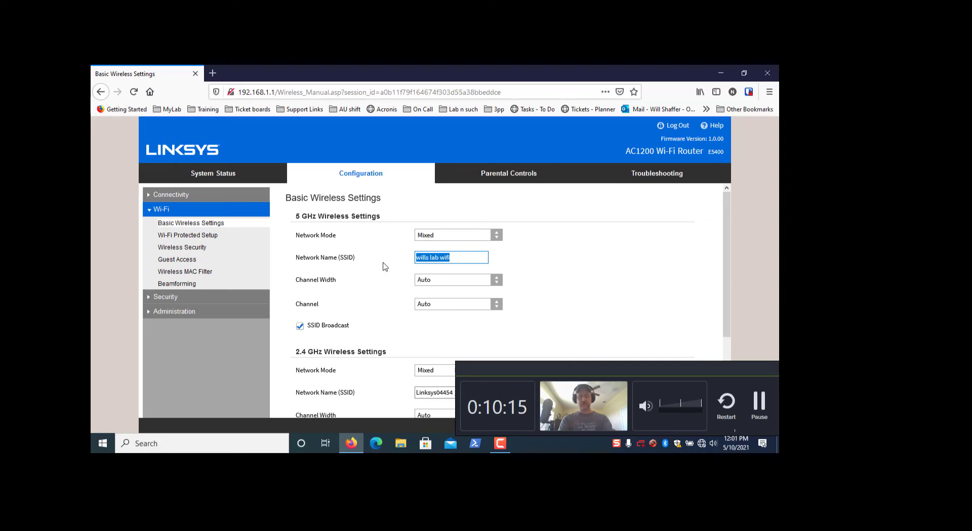
pyautogui.write('lab')
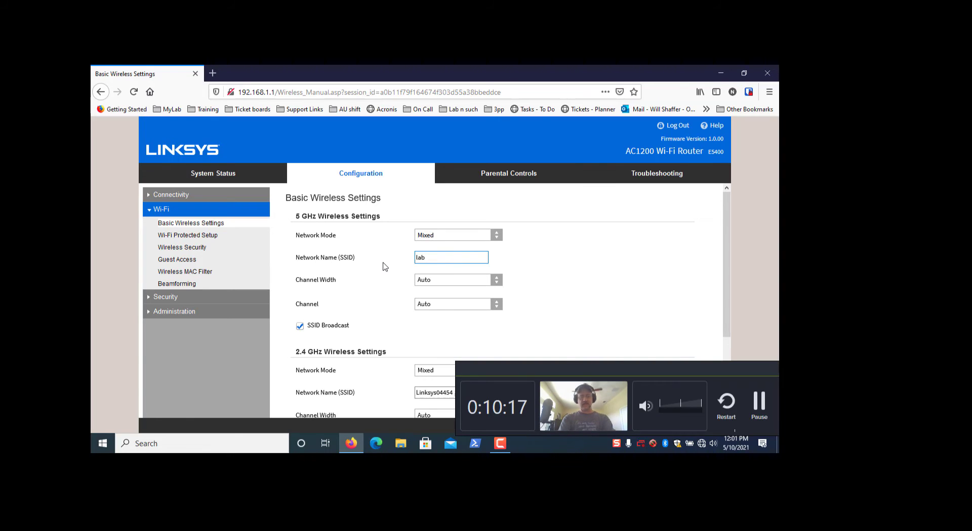
pyautogui.write(' wifi')
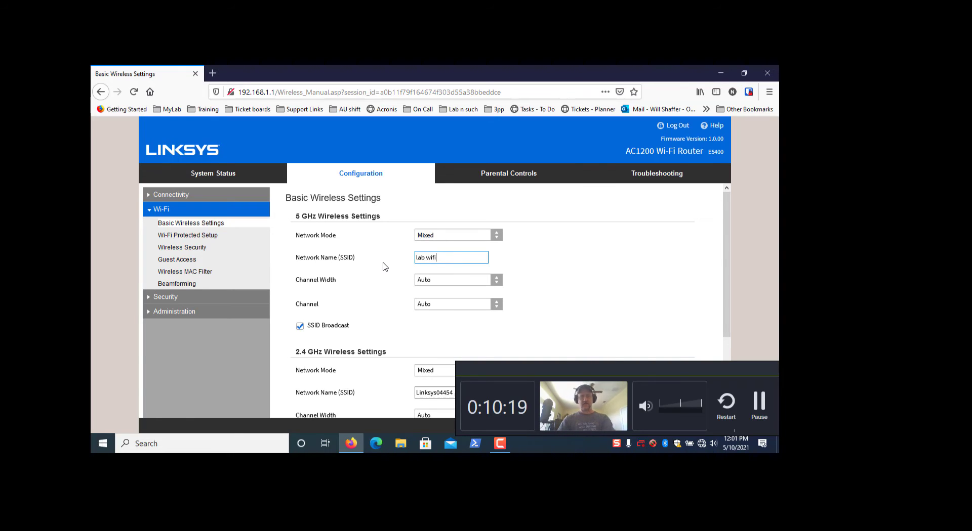
pyautogui.scroll(-3, 439, 275)
pyautogui.moveTo(469, 290); pyautogui.dragTo(387, 297)
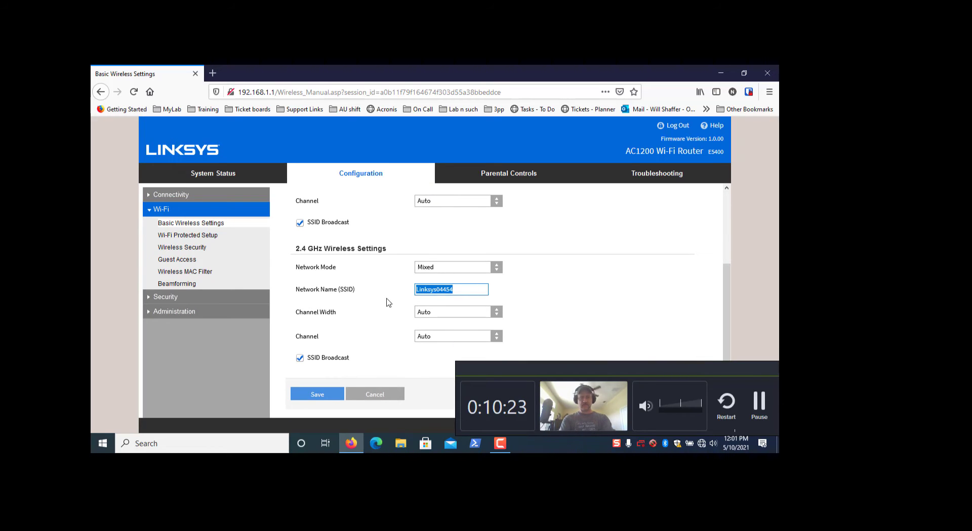
pyautogui.scroll(3, 594, 274)
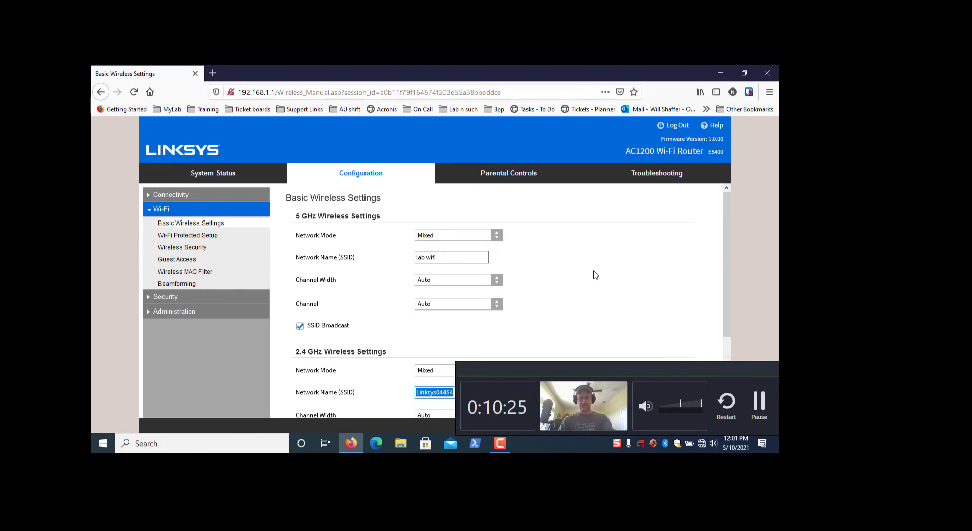
pyautogui.click(450, 258)
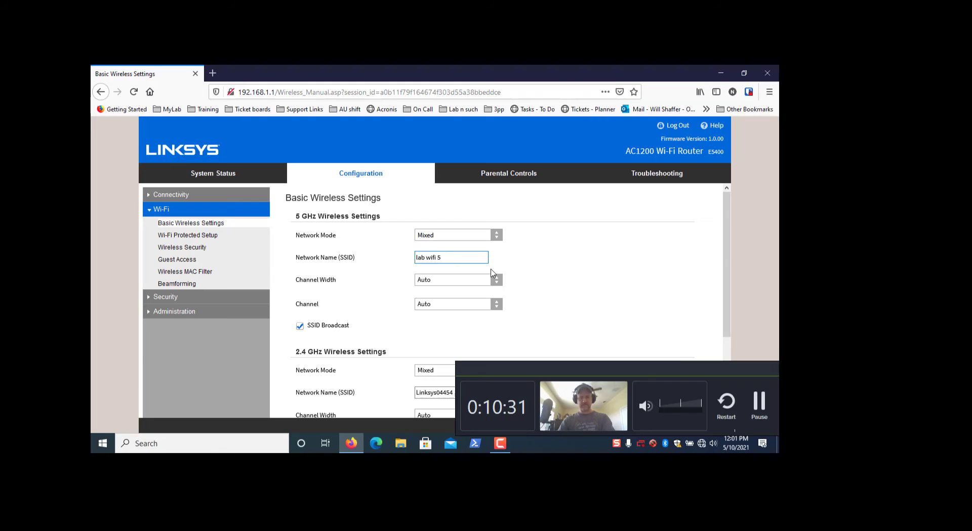
pyautogui.scroll(-3, 562, 278)
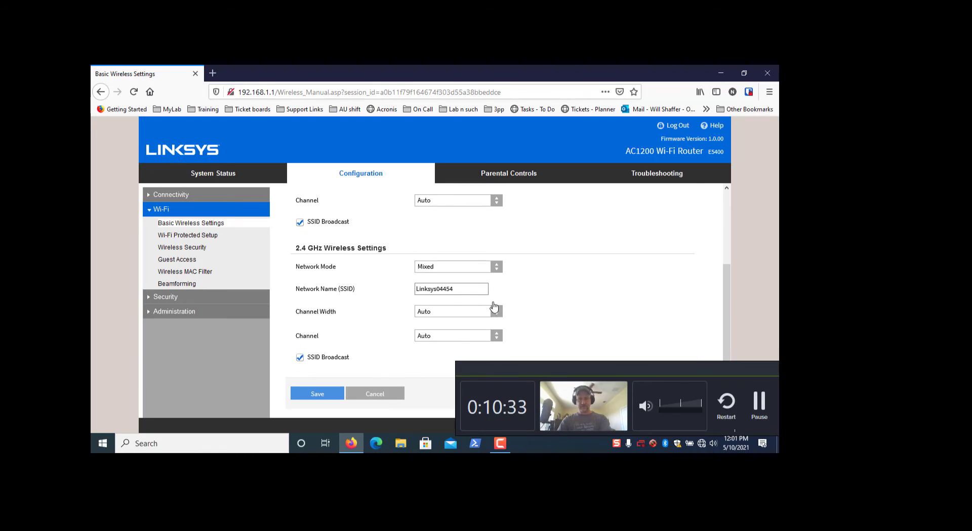
# - Replace the 2.4 GHz network name with 'lab wifi'
pyautogui.click(469, 288)
pyautogui.moveTo(397, 299); pyautogui.dragTo(372, 304)
pyautogui.click(451, 290)
pyautogui.moveTo(472, 292); pyautogui.dragTo(369, 301)
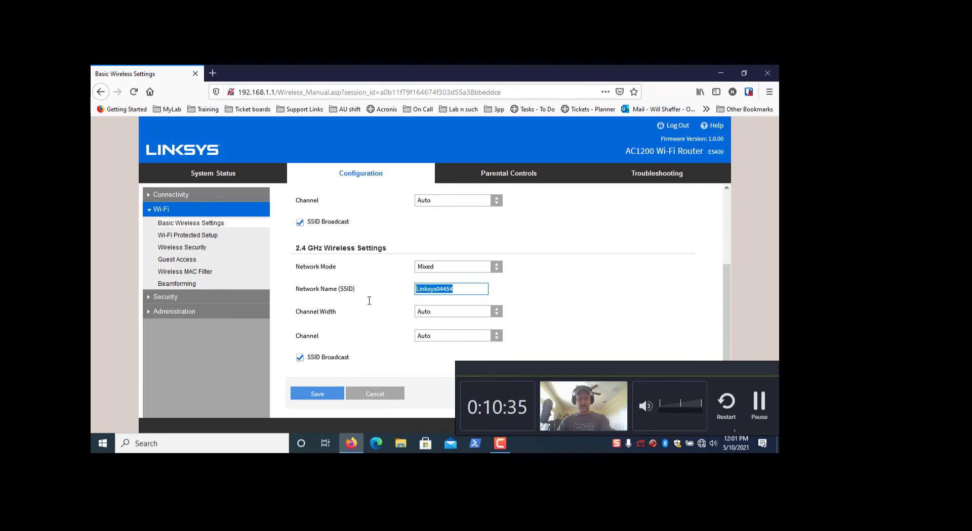
pyautogui.write('lab')
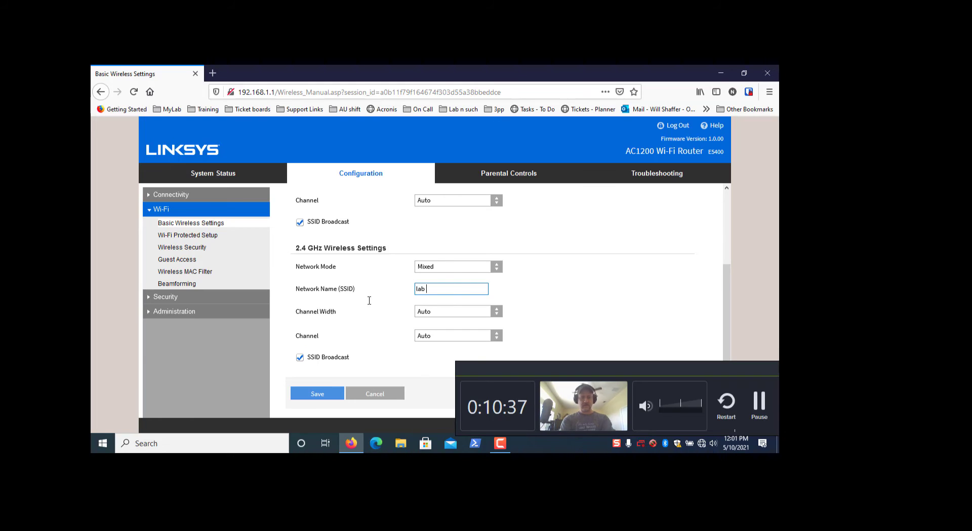
pyautogui.write(' wifi')
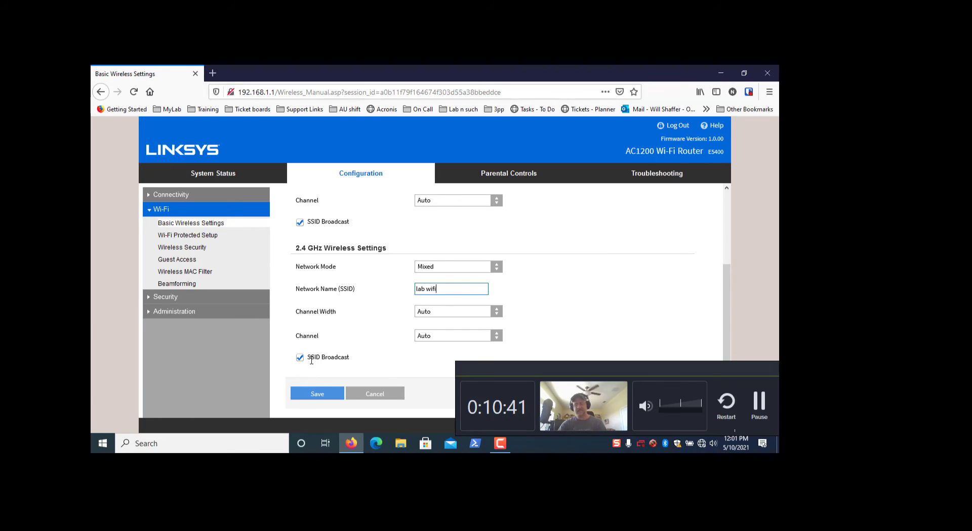
pyautogui.moveTo(352, 364); pyautogui.dragTo(305, 368)
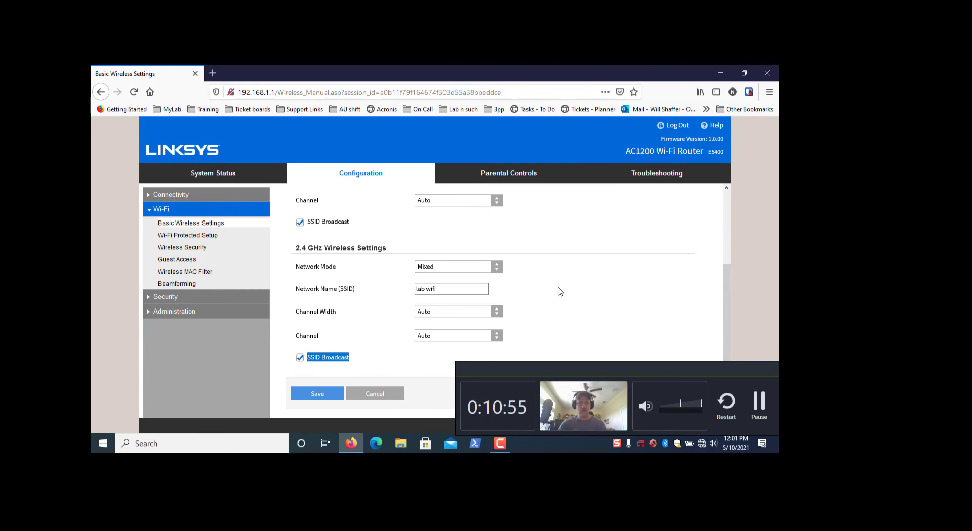
# - Save the new names and reopen Basic Wireless Settings to confirm 'lab wifi' and 'lab wifi 5g'
pyautogui.click(317, 395)
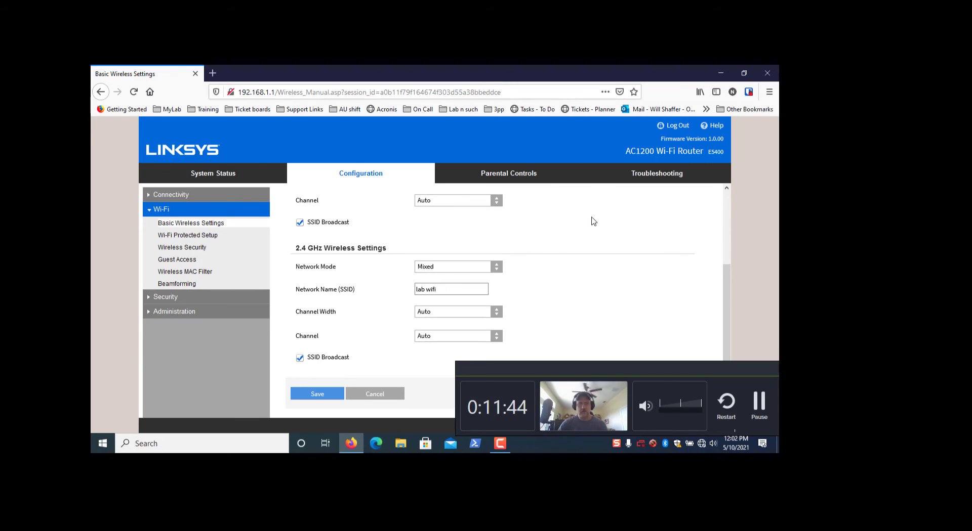
pyautogui.click(191, 224)
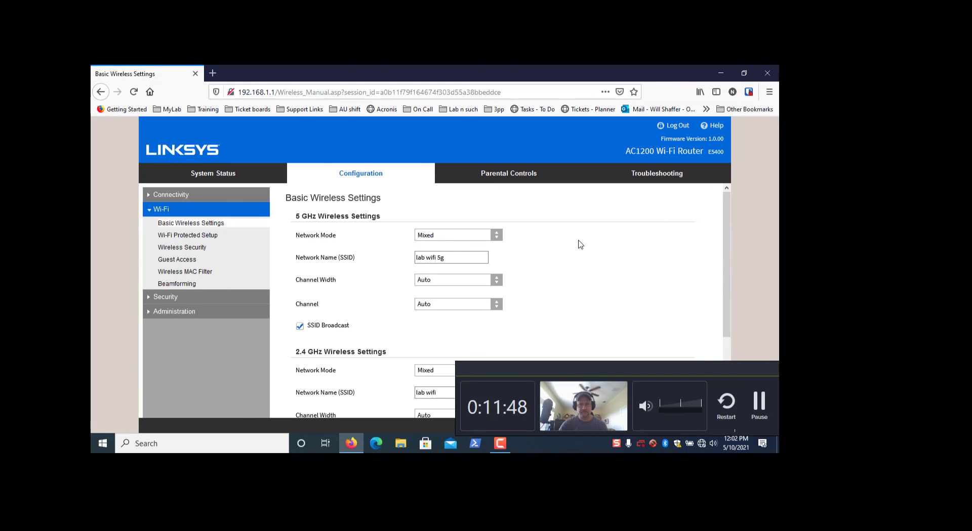
pyautogui.scroll(-3, 587, 250)
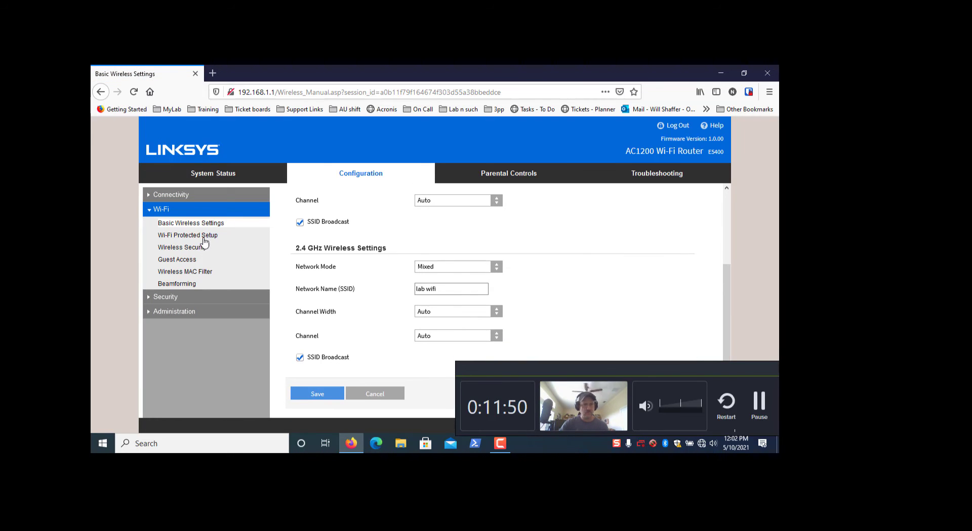
# - Go to the Guest Access page in the Wi-Fi section of the menu
pyautogui.click(181, 263)
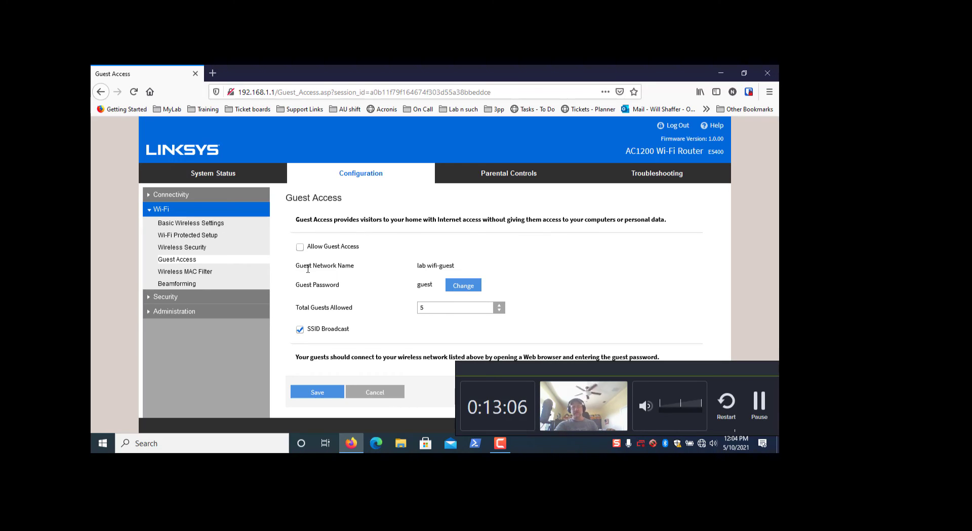
# - Tick Allow Guest Access and keep Total Guests Allowed at 5
pyautogui.click(299, 247)
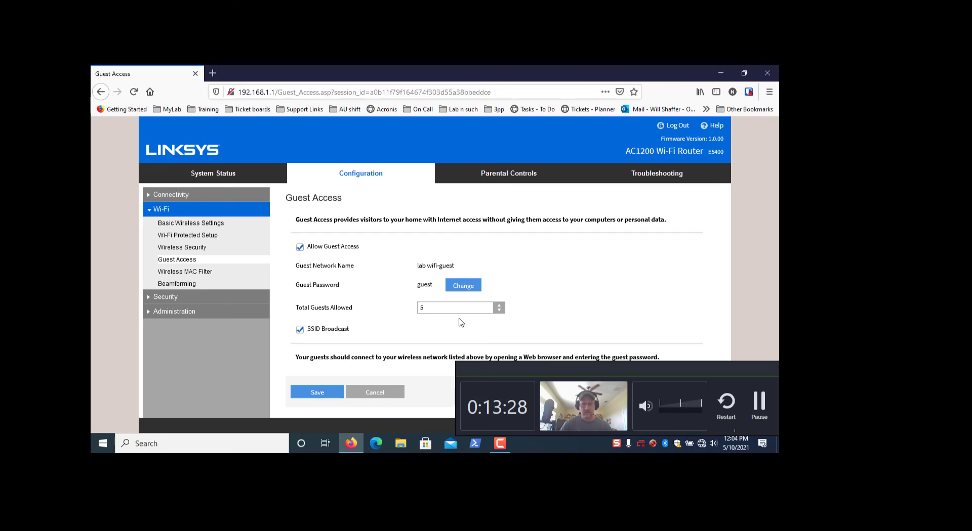
pyautogui.click(431, 309)
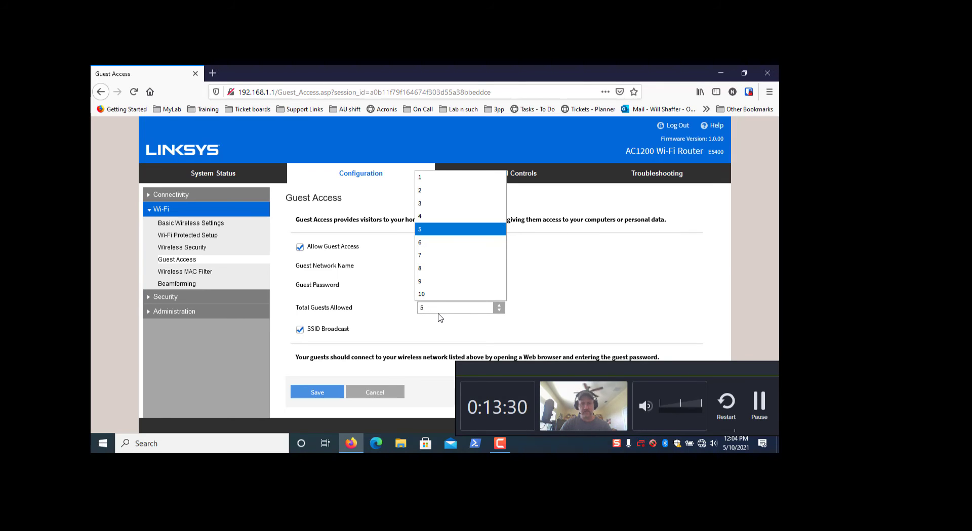
pyautogui.click(578, 280)
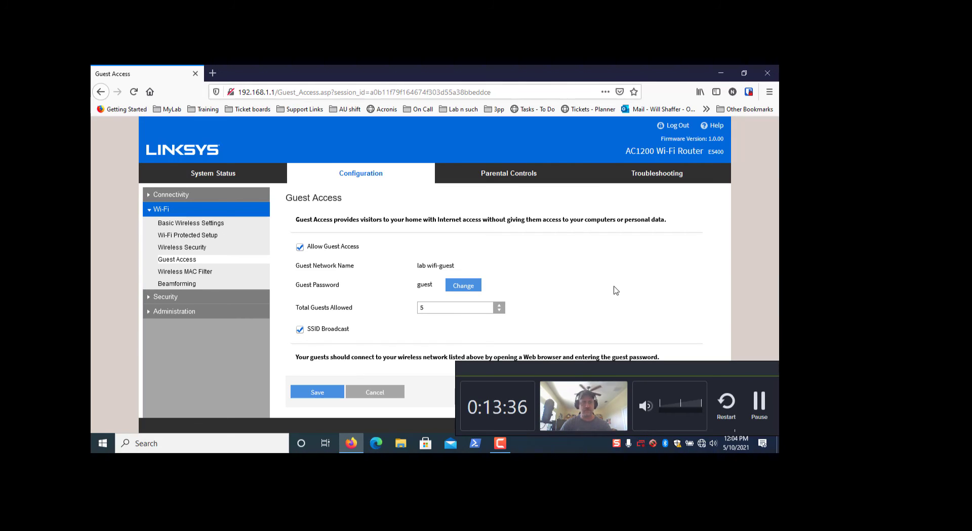
# - Save the Guest Access page settings and wait out the 'Please wait...' notice
pyautogui.click(324, 393)
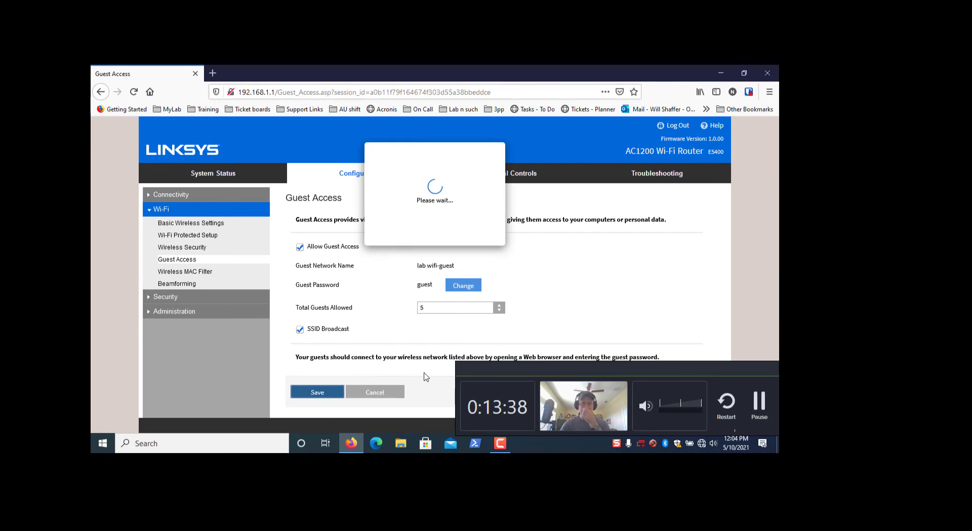